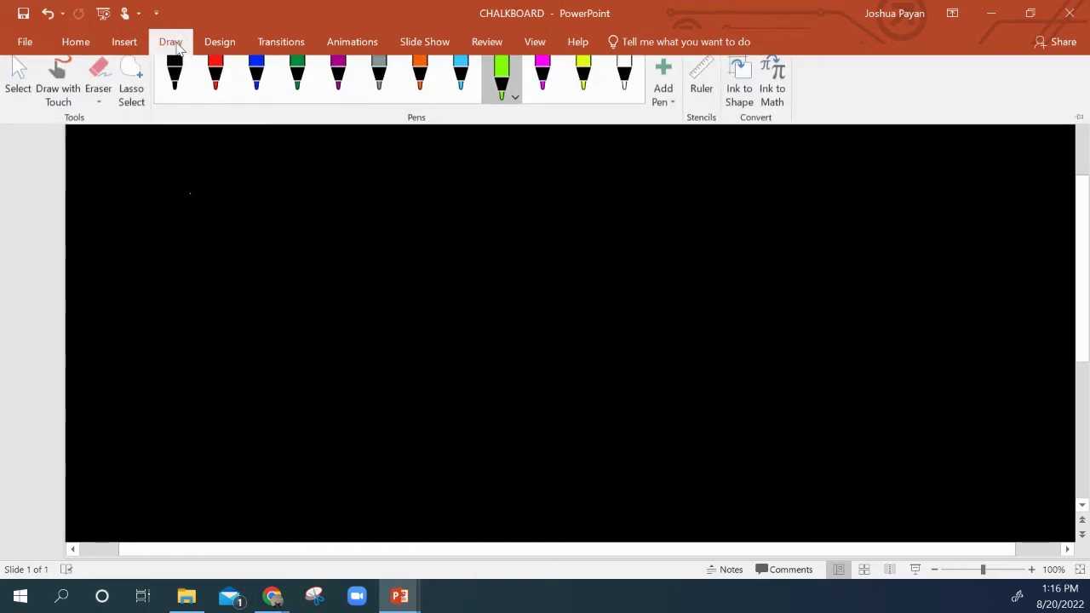
Leave the eraser and select the light-blue pen from the pen options
{"action": "left_click", "coordinate": [99, 81]}
{"action": "key", "text": "ctrl+F1"}
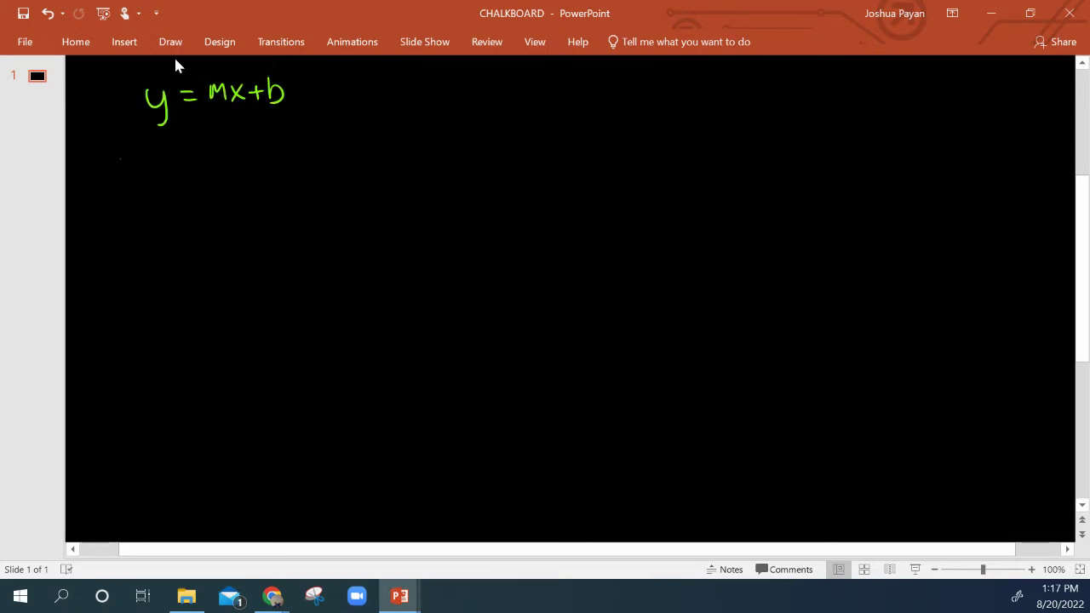
{"action": "left_click", "coordinate": [168, 42]}
{"action": "left_click", "coordinate": [460, 77]}
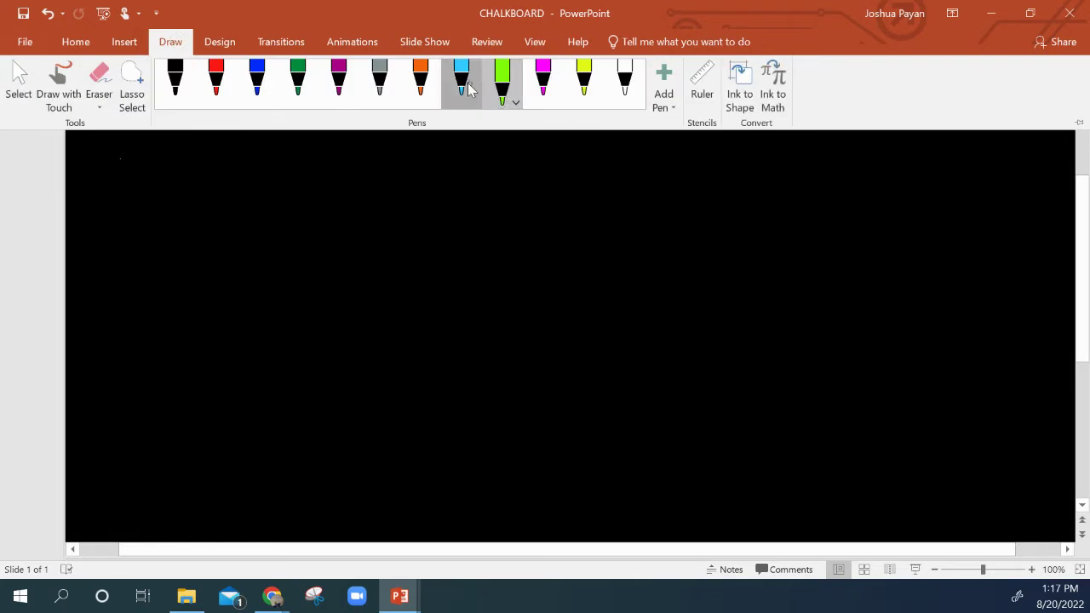
Handwrite Ax + By = C in light blue at the top right of the slide
{"action": "mouse_move", "coordinate": [671, 72]}
{"action": "left_mouse_down"}
{"action": "mouse_move", "coordinate": [651, 100]}
{"action": "mouse_move", "coordinate": [674, 102]}
{"action": "left_mouse_up"}
{"action": "mouse_move", "coordinate": [654, 93]}
{"action": "left_mouse_down"}
{"action": "mouse_move", "coordinate": [685, 84]}
{"action": "mouse_move", "coordinate": [697, 100]}
{"action": "left_mouse_up"}
{"action": "mouse_move", "coordinate": [696, 83]}
{"action": "left_mouse_down"}
{"action": "mouse_move", "coordinate": [683, 100]}
{"action": "mouse_move", "coordinate": [732, 89]}
{"action": "left_mouse_up"}
{"action": "mouse_move", "coordinate": [724, 82]}
{"action": "left_mouse_down"}
{"action": "mouse_move", "coordinate": [724, 101]}
{"action": "mouse_move", "coordinate": [748, 101]}
{"action": "left_mouse_up"}
{"action": "left_click_drag", "start_coordinate": [786, 85], "coordinate": [791, 116]}
{"action": "left_click_drag", "start_coordinate": [827, 83], "coordinate": [843, 83]}
{"action": "left_click_drag", "start_coordinate": [826, 94], "coordinate": [899, 98]}
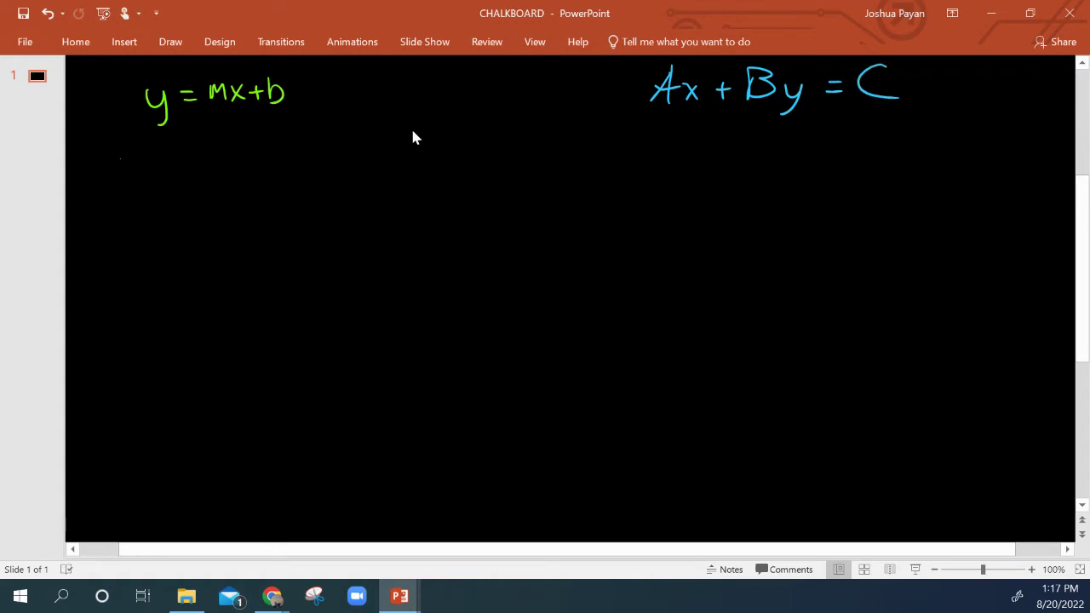
{"action": "left_click", "coordinate": [171, 42]}
Undo a trial green arrow between the two forms and switch to the yellow pen
{"action": "left_click", "coordinate": [406, 133]}
{"action": "mouse_move", "coordinate": [305, 95]}
{"action": "left_mouse_down"}
{"action": "mouse_move", "coordinate": [573, 94]}
{"action": "mouse_move", "coordinate": [509, 114]}
{"action": "left_mouse_up"}
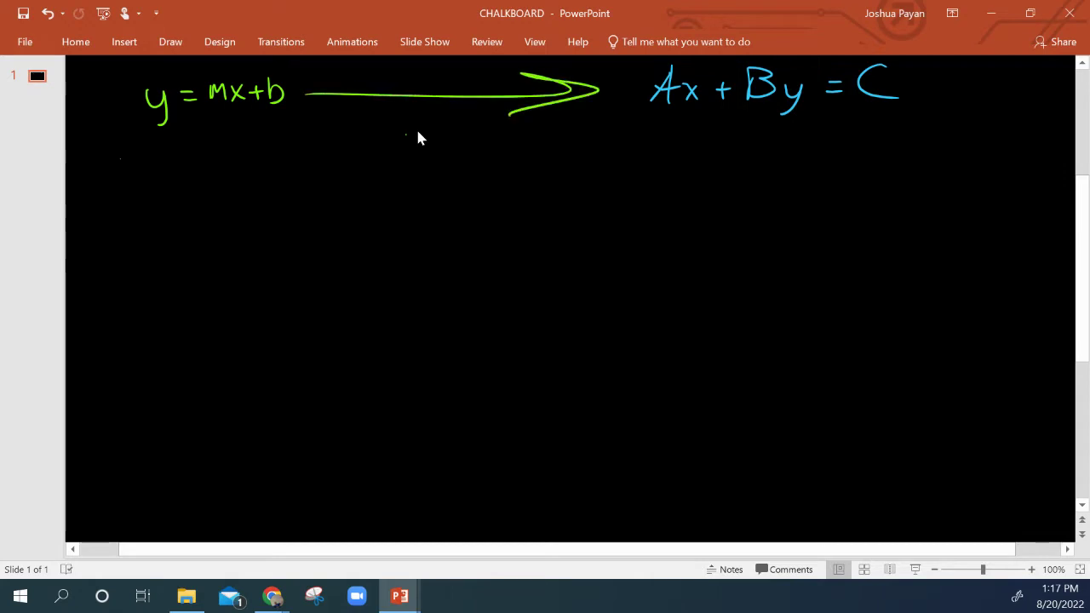
{"action": "left_click", "coordinate": [47, 14]}
{"action": "left_click", "coordinate": [170, 42]}
{"action": "left_click", "coordinate": [588, 90]}
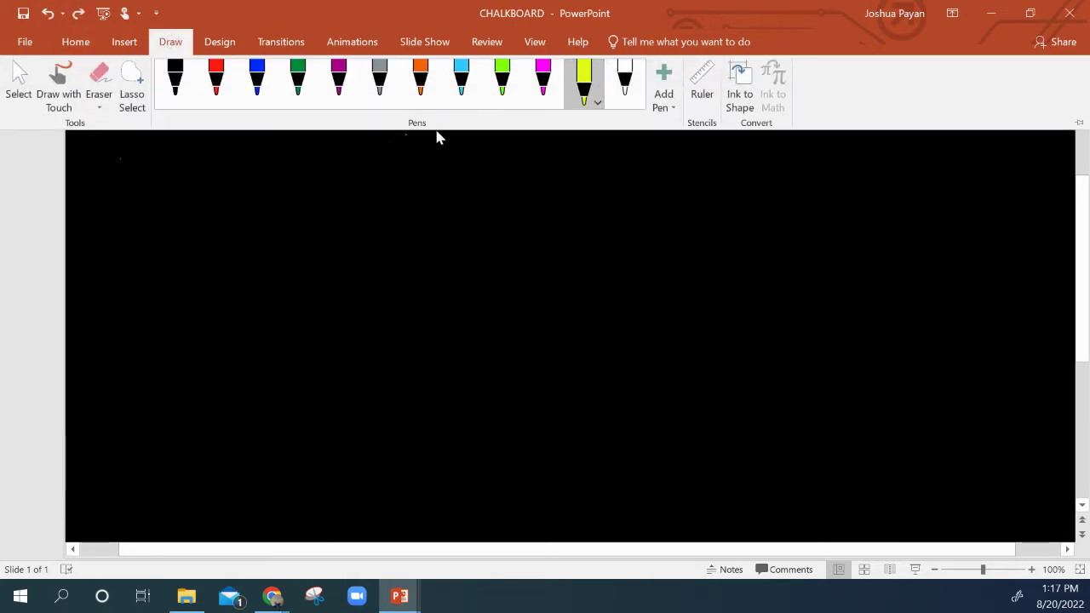
{"action": "left_click", "coordinate": [450, 134]}
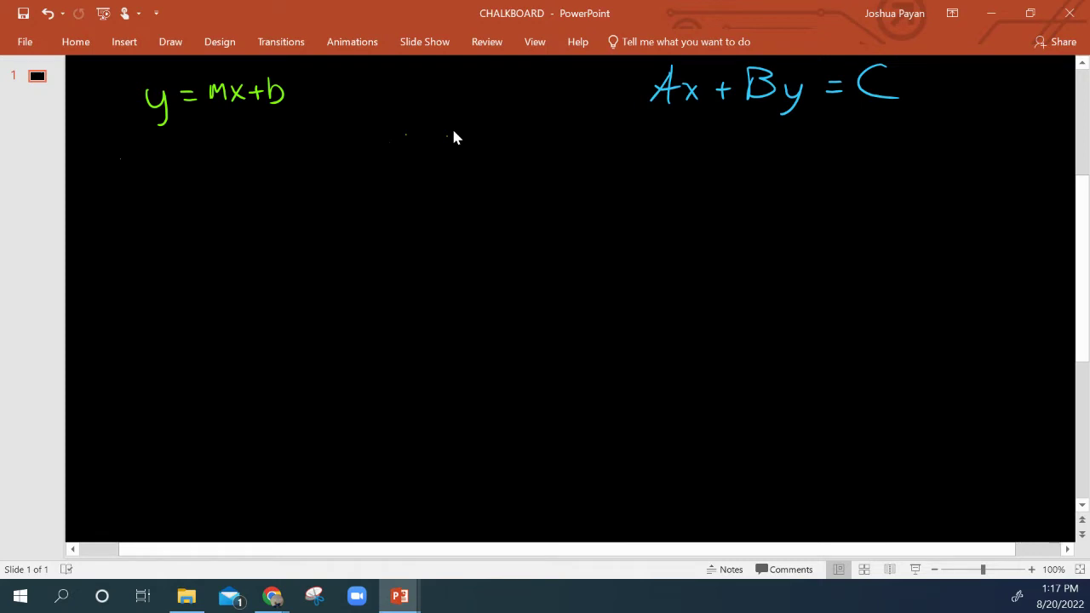
Write y = (3/2)X − 5 in yellow below y = mx+b
{"action": "left_click_drag", "start_coordinate": [141, 162], "coordinate": [145, 192]}
{"action": "left_click_drag", "start_coordinate": [162, 169], "coordinate": [177, 168]}
{"action": "mouse_move", "coordinate": [163, 178]}
{"action": "left_mouse_down"}
{"action": "mouse_move", "coordinate": [192, 165]}
{"action": "mouse_move", "coordinate": [193, 184]}
{"action": "mouse_move", "coordinate": [226, 182]}
{"action": "left_mouse_up"}
{"action": "left_click_drag", "start_coordinate": [232, 151], "coordinate": [256, 182]}
{"action": "mouse_move", "coordinate": [255, 151]}
{"action": "left_mouse_down"}
{"action": "mouse_move", "coordinate": [234, 184]}
{"action": "mouse_move", "coordinate": [289, 165]}
{"action": "left_mouse_up"}
{"action": "left_click_drag", "start_coordinate": [305, 153], "coordinate": [306, 179]}
{"action": "left_click_drag", "start_coordinate": [306, 152], "coordinate": [327, 152]}
{"action": "left_click_drag", "start_coordinate": [223, 146], "coordinate": [225, 187]}
{"action": "left_click_drag", "start_coordinate": [192, 144], "coordinate": [191, 189]}
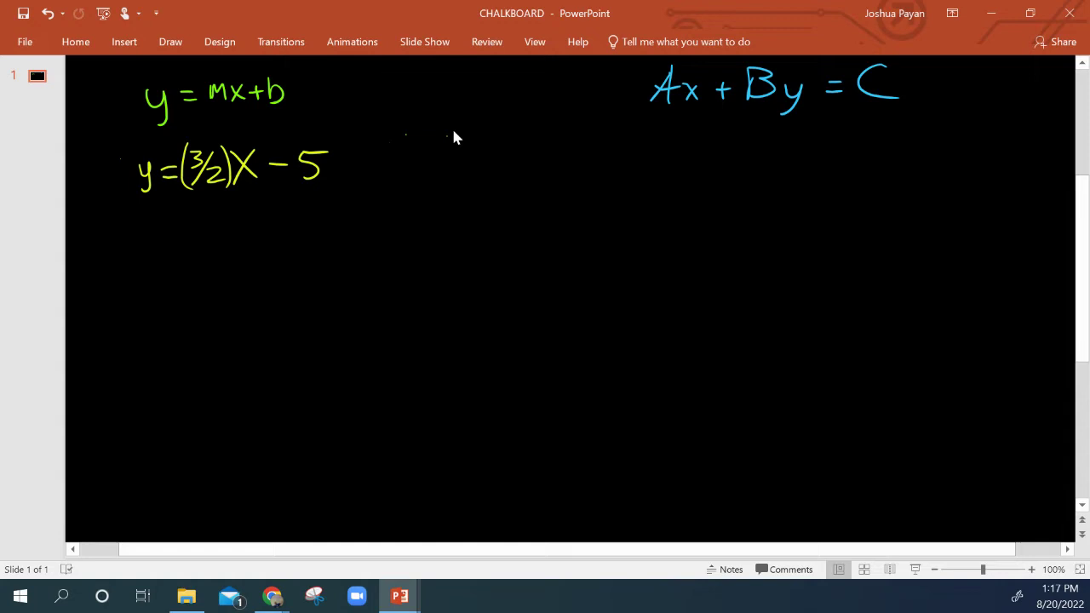
Try underlining both equations and circling C, then undo those marks
{"action": "left_click_drag", "start_coordinate": [615, 110], "coordinate": [954, 121]}
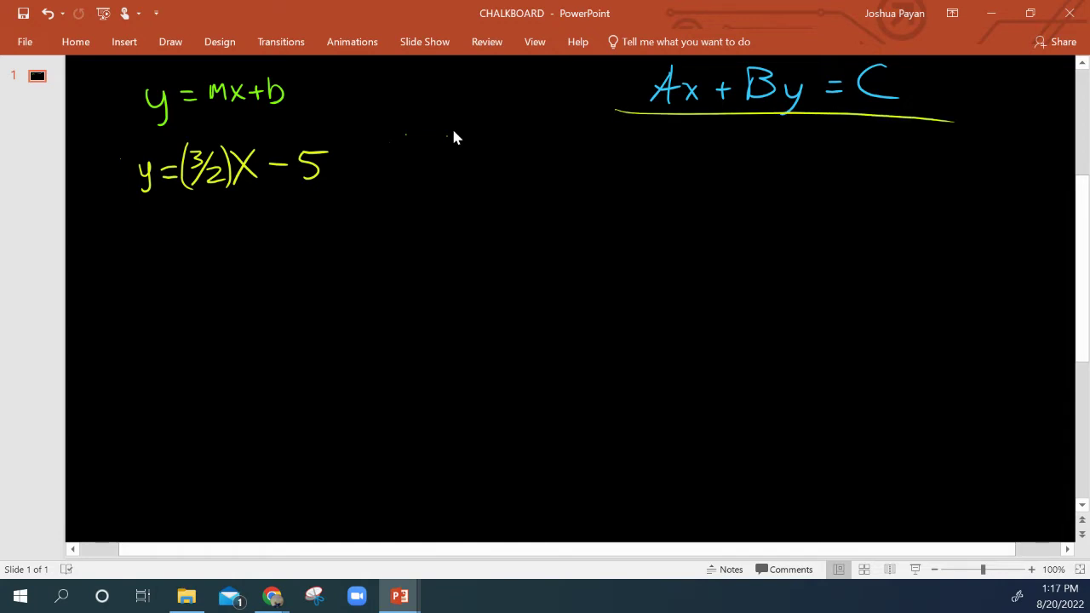
{"action": "left_click_drag", "start_coordinate": [135, 205], "coordinate": [398, 207]}
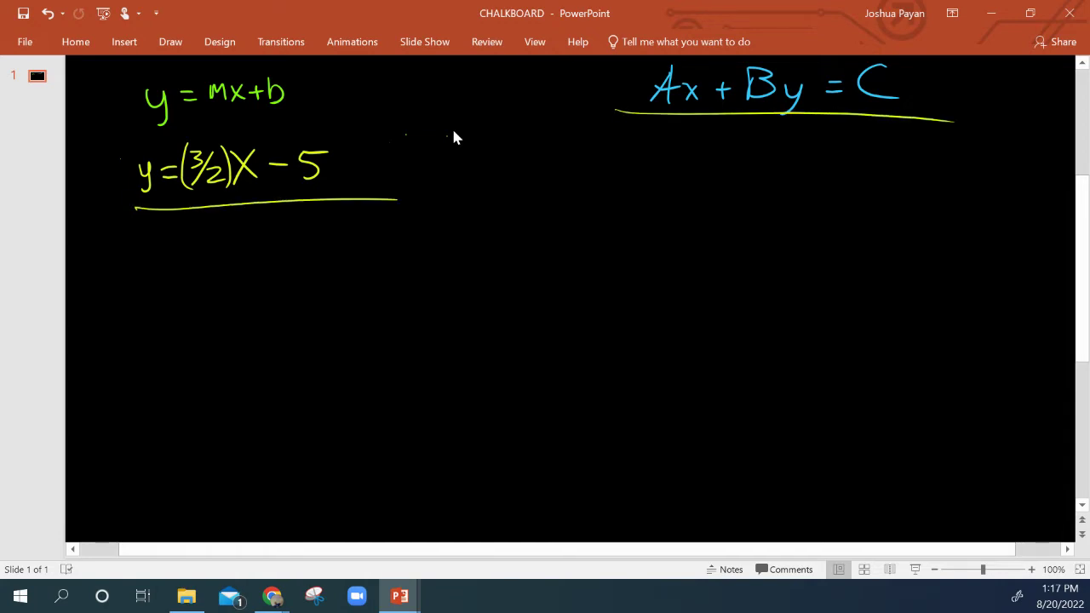
{"action": "double_click", "coordinate": [47, 12]}
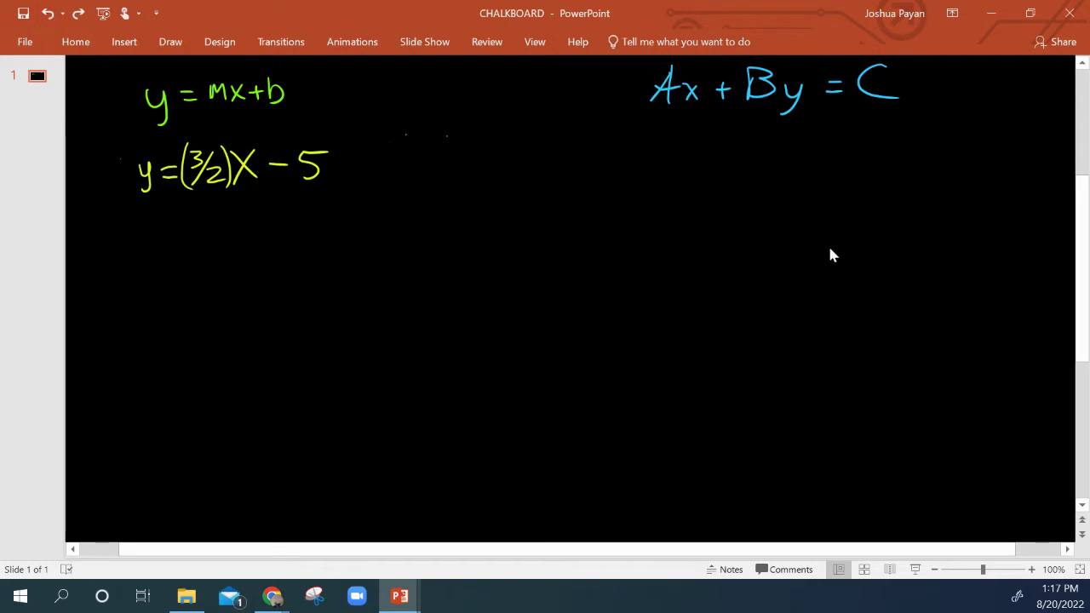
{"action": "mouse_move", "coordinate": [896, 61]}
{"action": "left_mouse_down"}
{"action": "mouse_move", "coordinate": [842, 93]}
{"action": "mouse_move", "coordinate": [881, 58]}
{"action": "mouse_move", "coordinate": [851, 119]}
{"action": "mouse_move", "coordinate": [946, 85]}
{"action": "mouse_move", "coordinate": [886, 128]}
{"action": "left_mouse_up"}
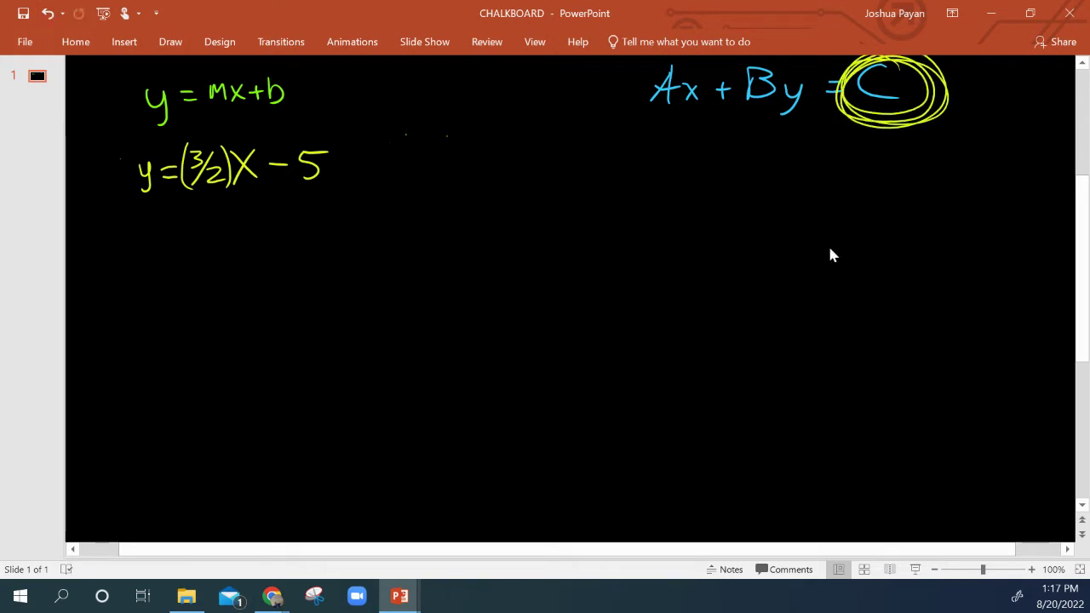
{"action": "left_click", "coordinate": [47, 13]}
Draw an arrow labelled 'const.' pointing at C, then erase it
{"action": "mouse_move", "coordinate": [952, 87]}
{"action": "left_mouse_down"}
{"action": "mouse_move", "coordinate": [910, 87]}
{"action": "mouse_move", "coordinate": [925, 97]}
{"action": "left_mouse_up"}
{"action": "mouse_move", "coordinate": [967, 89]}
{"action": "left_mouse_down"}
{"action": "mouse_move", "coordinate": [961, 99]}
{"action": "mouse_move", "coordinate": [1000, 101]}
{"action": "left_mouse_up"}
{"action": "left_click_drag", "start_coordinate": [1011, 82], "coordinate": [1014, 101]}
{"action": "left_click_drag", "start_coordinate": [1007, 91], "coordinate": [1018, 89]}
{"action": "left_click", "coordinate": [1020, 99]}
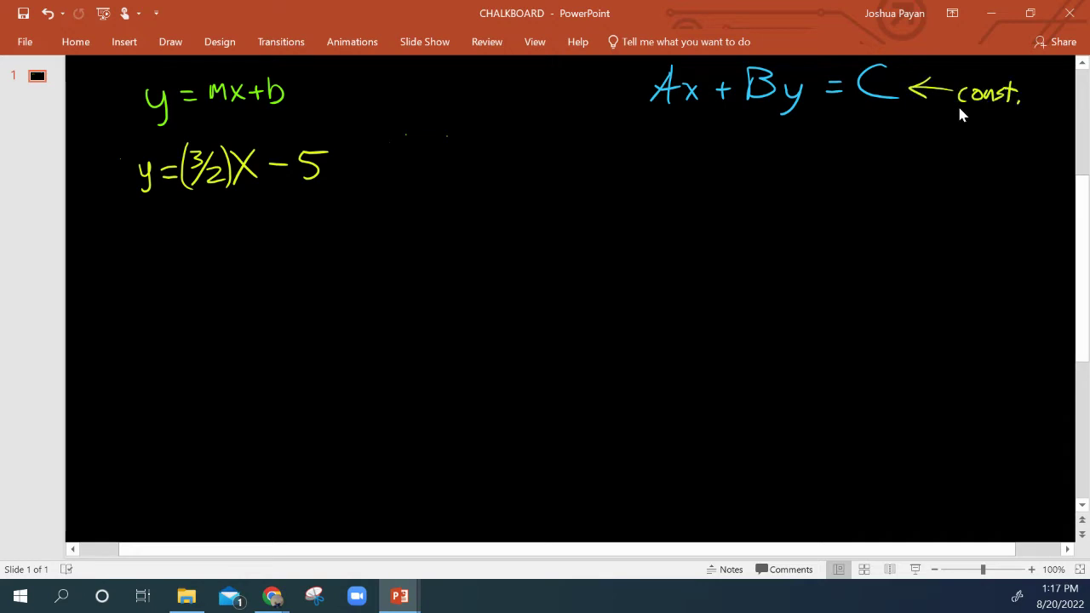
{"action": "left_click", "coordinate": [171, 42]}
{"action": "left_click", "coordinate": [99, 85]}
{"action": "left_click", "coordinate": [1019, 100]}
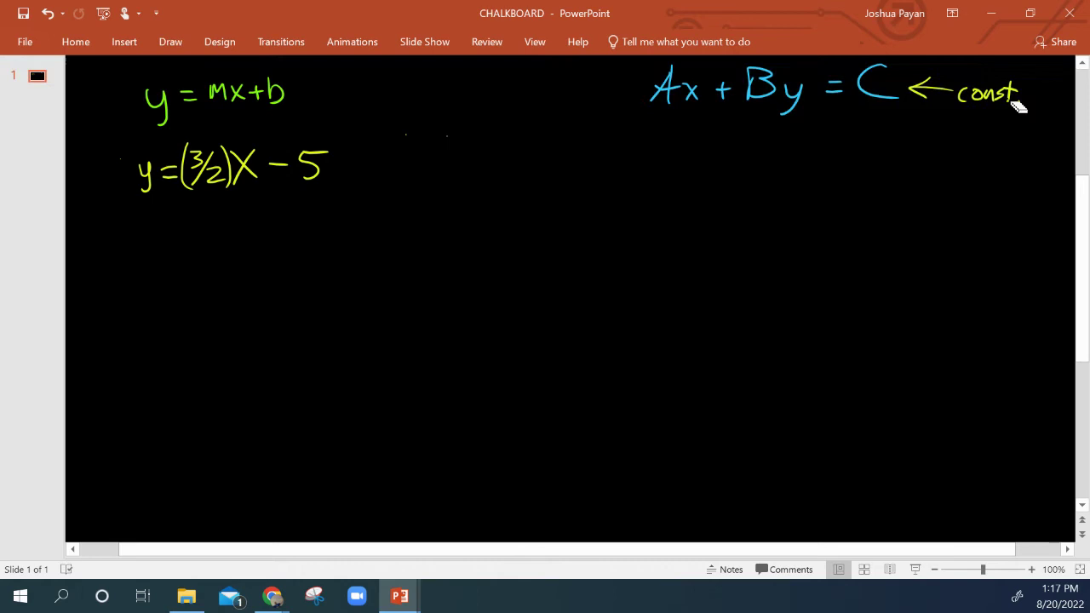
{"action": "left_click_drag", "start_coordinate": [1020, 100], "coordinate": [966, 100]}
Underline the −5 with the yellow-green pen
{"action": "left_click", "coordinate": [177, 45]}
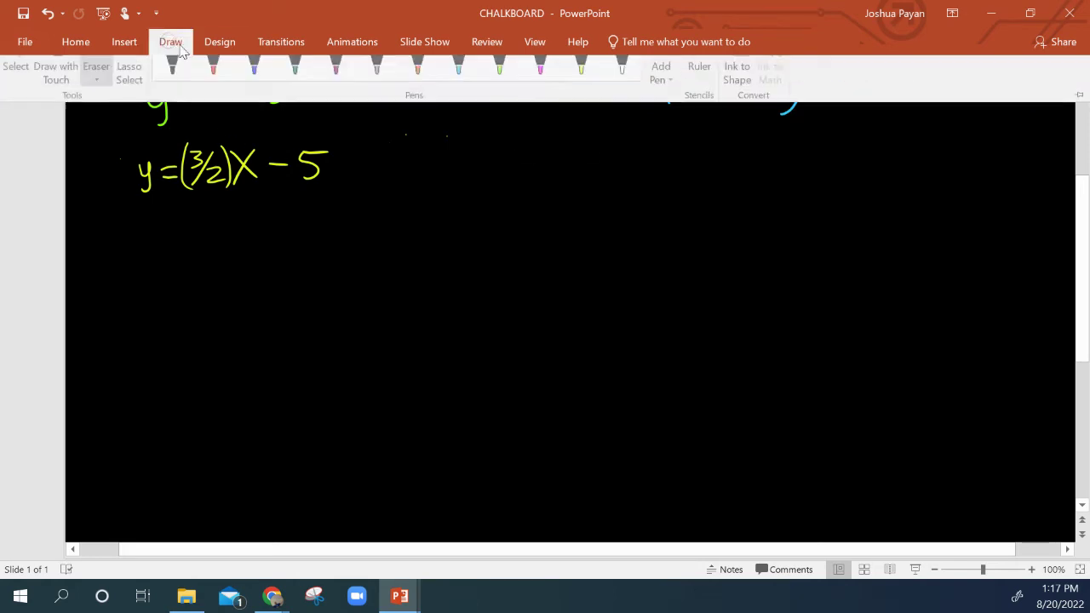
{"action": "left_click", "coordinate": [499, 68]}
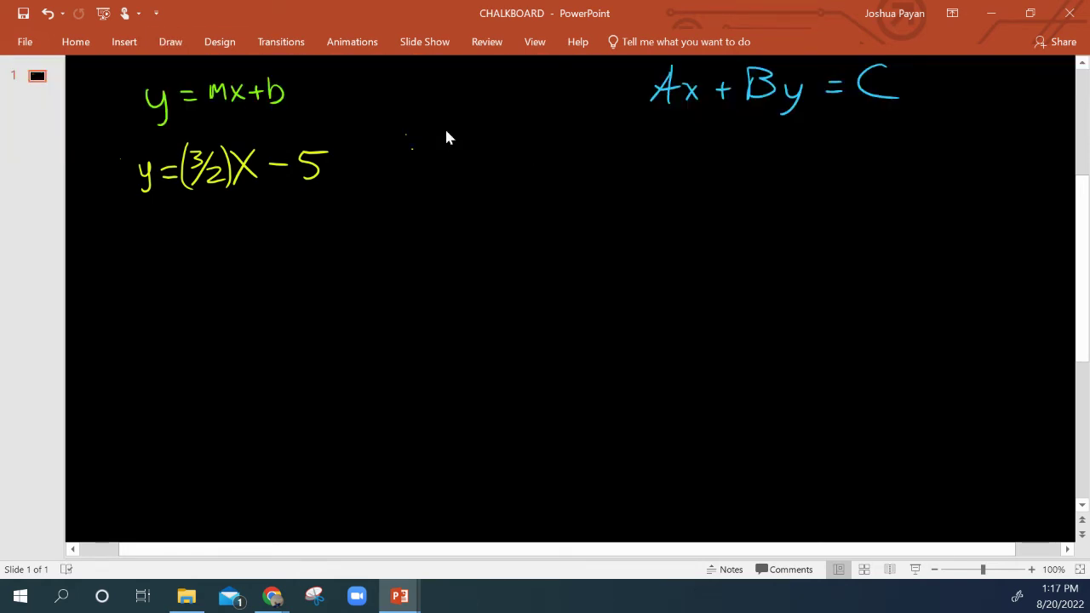
{"action": "mouse_move", "coordinate": [271, 195]}
{"action": "left_mouse_down"}
{"action": "mouse_move", "coordinate": [334, 192]}
{"action": "mouse_move", "coordinate": [269, 197]}
{"action": "left_mouse_up"}
Remove the −5 underline and write −3/2X + y = −5 below y = (3/2)X − 5
{"action": "left_click", "coordinate": [47, 13]}
{"action": "mouse_move", "coordinate": [102, 221]}
{"action": "left_mouse_down"}
{"action": "mouse_move", "coordinate": [128, 223]}
{"action": "mouse_move", "coordinate": [138, 209]}
{"action": "left_mouse_up"}
{"action": "mouse_move", "coordinate": [147, 213]}
{"action": "left_mouse_down"}
{"action": "mouse_move", "coordinate": [136, 230]}
{"action": "mouse_move", "coordinate": [147, 229]}
{"action": "left_mouse_up"}
{"action": "mouse_move", "coordinate": [155, 210]}
{"action": "left_mouse_down"}
{"action": "mouse_move", "coordinate": [175, 230]}
{"action": "mouse_move", "coordinate": [155, 231]}
{"action": "mouse_move", "coordinate": [202, 220]}
{"action": "left_mouse_up"}
{"action": "mouse_move", "coordinate": [194, 211]}
{"action": "left_mouse_down"}
{"action": "mouse_move", "coordinate": [193, 230]}
{"action": "mouse_move", "coordinate": [218, 226]}
{"action": "left_mouse_up"}
{"action": "mouse_move", "coordinate": [226, 213]}
{"action": "left_mouse_down"}
{"action": "mouse_move", "coordinate": [215, 242]}
{"action": "mouse_move", "coordinate": [255, 213]}
{"action": "left_mouse_up"}
{"action": "left_click_drag", "start_coordinate": [239, 221], "coordinate": [283, 216]}
{"action": "mouse_move", "coordinate": [292, 204]}
{"action": "left_mouse_down"}
{"action": "mouse_move", "coordinate": [288, 227]}
{"action": "mouse_move", "coordinate": [320, 202]}
{"action": "left_mouse_up"}
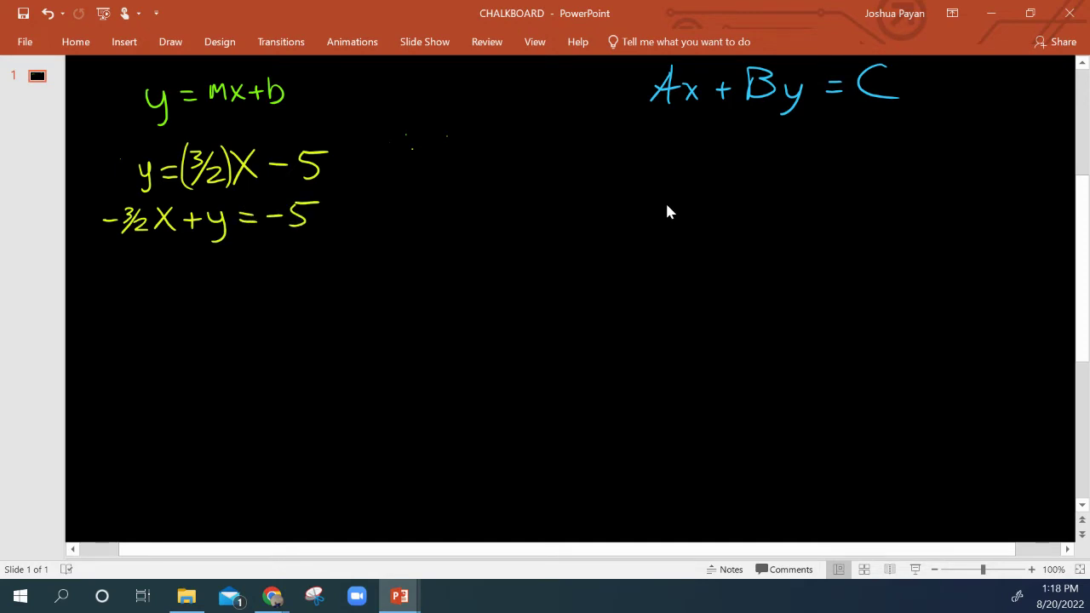
Try underlines under A, B, C, circles on −3/2X and a plus sign, undoing each
{"action": "left_click_drag", "start_coordinate": [632, 112], "coordinate": [777, 106]}
{"action": "left_click_drag", "start_coordinate": [860, 110], "coordinate": [903, 109]}
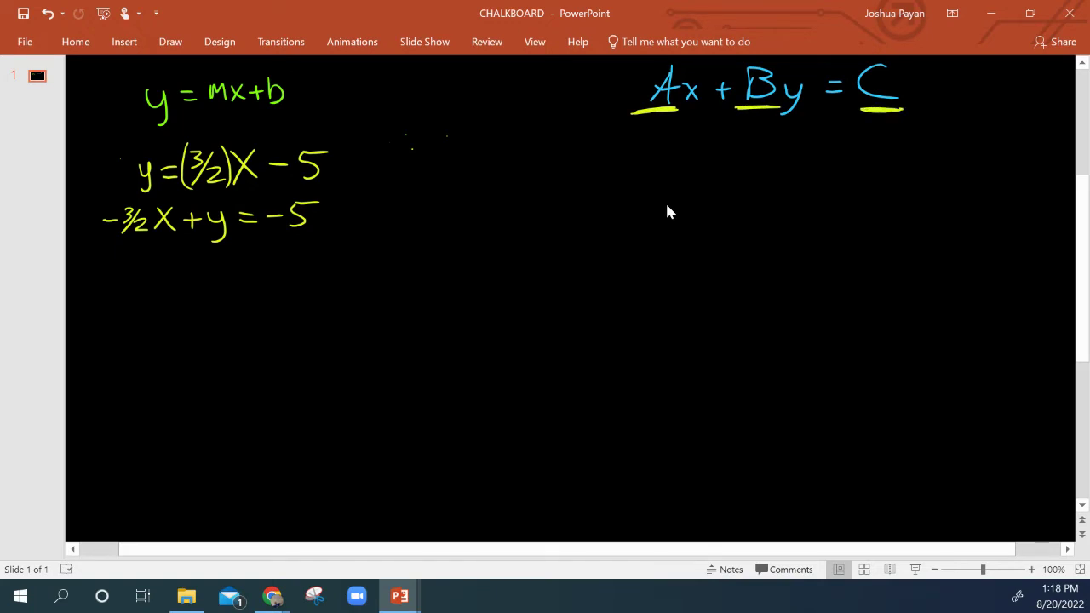
{"action": "left_click", "coordinate": [48, 14]}
{"action": "left_click", "coordinate": [47, 13]}
{"action": "left_click", "coordinate": [47, 14]}
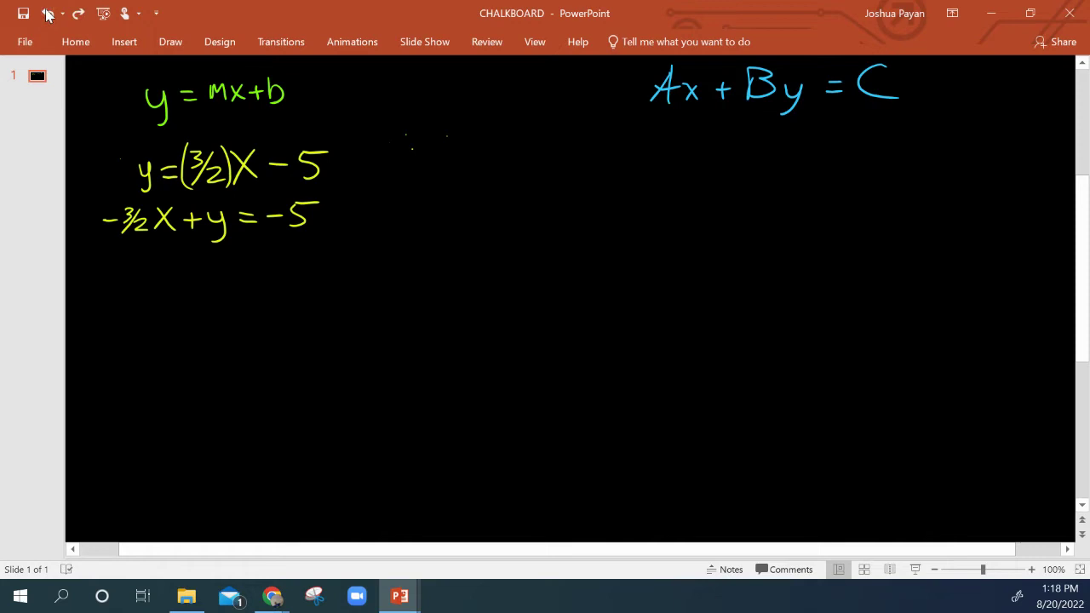
{"action": "left_click_drag", "start_coordinate": [141, 198], "coordinate": [127, 194]}
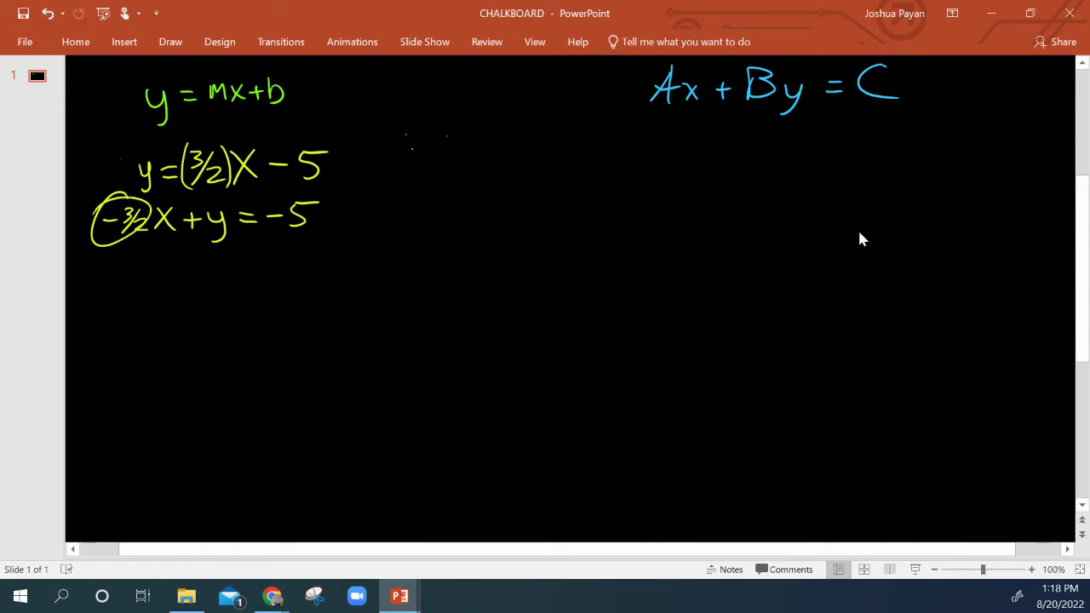
{"action": "left_click", "coordinate": [48, 14]}
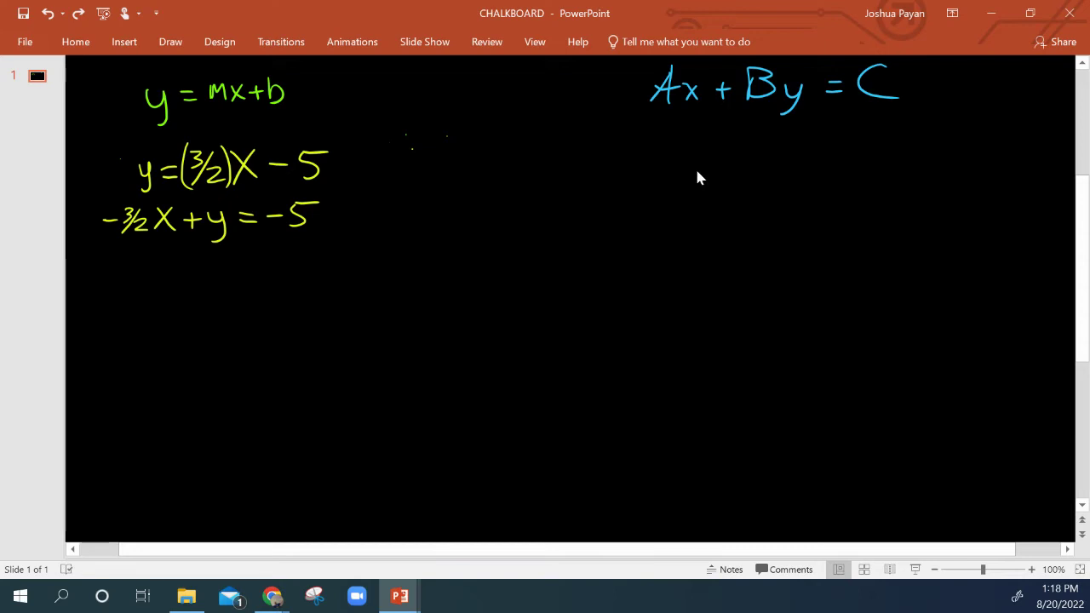
{"action": "mouse_move", "coordinate": [647, 72]}
{"action": "left_mouse_down"}
{"action": "mouse_move", "coordinate": [646, 94]}
{"action": "mouse_move", "coordinate": [661, 80]}
{"action": "left_mouse_up"}
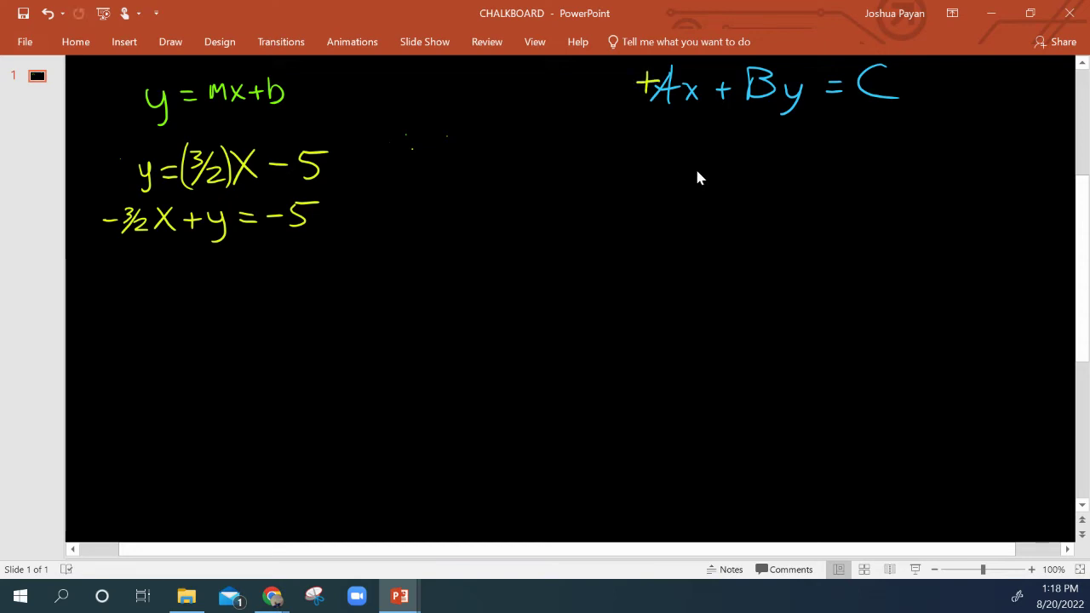
{"action": "left_click", "coordinate": [48, 13]}
{"action": "left_click_drag", "start_coordinate": [109, 198], "coordinate": [104, 201]}
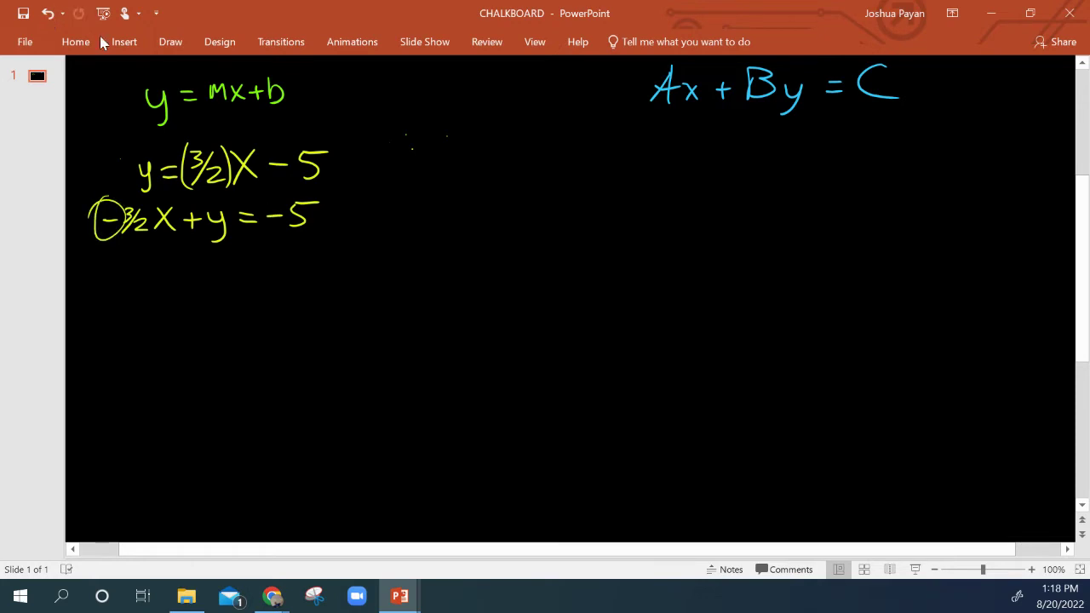
{"action": "left_click", "coordinate": [48, 13]}
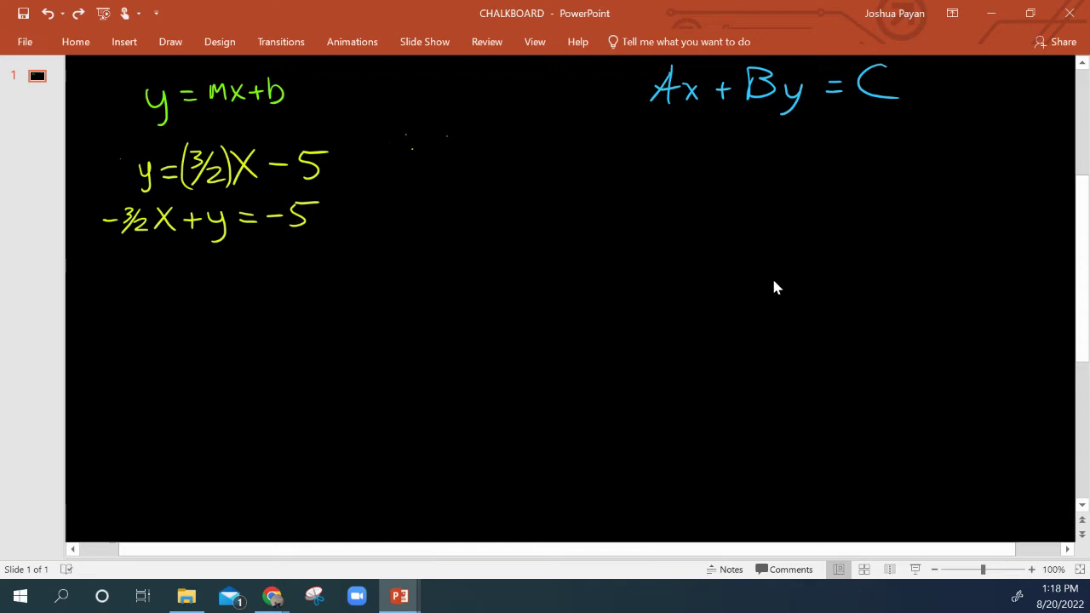
Write −3x + 2y = −10 beneath −3/2X + y = −5
{"action": "mouse_move", "coordinate": [127, 218]}
{"action": "left_mouse_down"}
{"action": "mouse_move", "coordinate": [147, 210]}
{"action": "mouse_move", "coordinate": [126, 224]}
{"action": "left_mouse_up"}
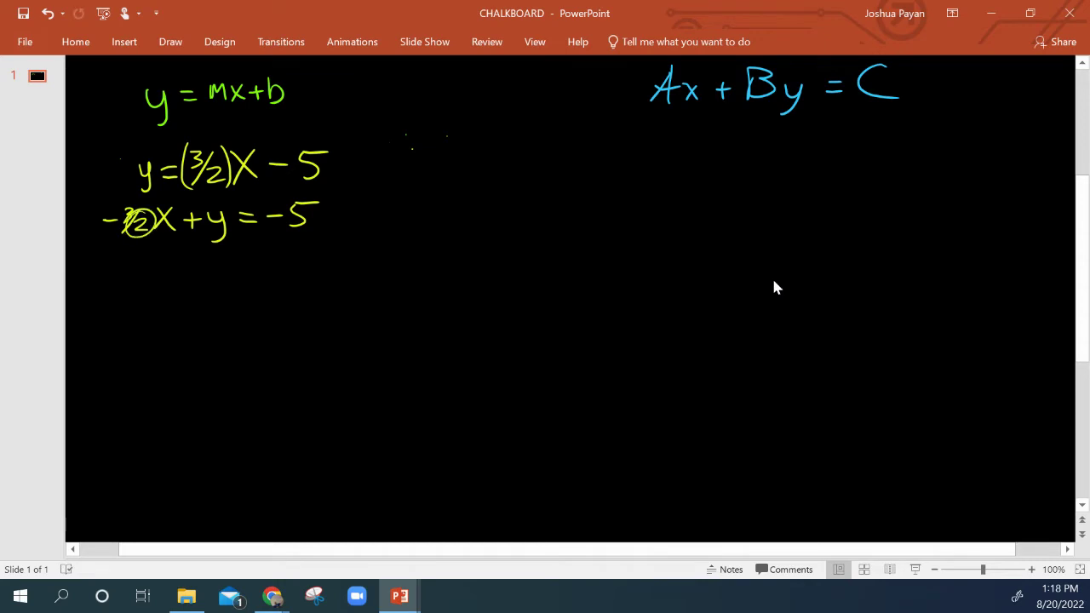
{"action": "left_click", "coordinate": [47, 13]}
{"action": "left_click_drag", "start_coordinate": [123, 266], "coordinate": [138, 266]}
{"action": "mouse_move", "coordinate": [141, 259]}
{"action": "left_mouse_down"}
{"action": "mouse_move", "coordinate": [153, 263]}
{"action": "mouse_move", "coordinate": [143, 281]}
{"action": "left_mouse_up"}
{"action": "mouse_move", "coordinate": [158, 262]}
{"action": "left_mouse_down"}
{"action": "mouse_move", "coordinate": [175, 279]}
{"action": "mouse_move", "coordinate": [162, 281]}
{"action": "mouse_move", "coordinate": [204, 269]}
{"action": "left_mouse_up"}
{"action": "left_click_drag", "start_coordinate": [198, 260], "coordinate": [198, 279]}
{"action": "mouse_move", "coordinate": [208, 264]}
{"action": "left_mouse_down"}
{"action": "mouse_move", "coordinate": [225, 261]}
{"action": "mouse_move", "coordinate": [226, 277]}
{"action": "left_mouse_up"}
{"action": "left_click_drag", "start_coordinate": [231, 264], "coordinate": [239, 292]}
{"action": "left_click_drag", "start_coordinate": [252, 260], "coordinate": [271, 259]}
{"action": "mouse_move", "coordinate": [253, 269]}
{"action": "left_mouse_down"}
{"action": "mouse_move", "coordinate": [288, 263]}
{"action": "mouse_move", "coordinate": [297, 277]}
{"action": "left_mouse_up"}
{"action": "left_click_drag", "start_coordinate": [317, 250], "coordinate": [315, 252]}
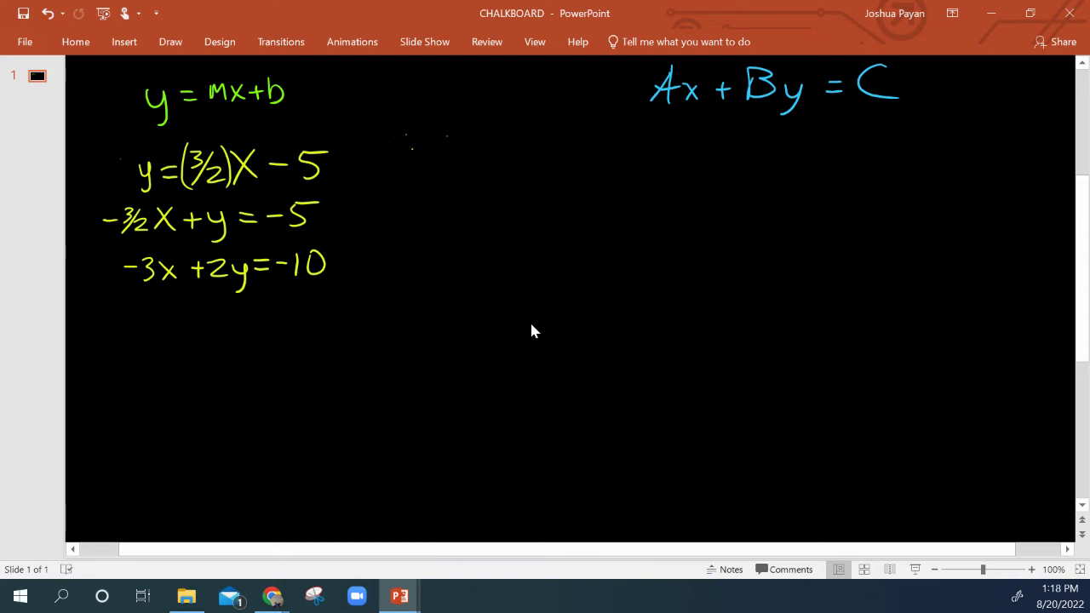
Write 3x − 2y = 10 on the next line below
{"action": "mouse_move", "coordinate": [625, 86]}
{"action": "left_mouse_down"}
{"action": "mouse_move", "coordinate": [653, 86]}
{"action": "mouse_move", "coordinate": [639, 101]}
{"action": "left_mouse_up"}
{"action": "left_click", "coordinate": [47, 13]}
{"action": "left_click_drag", "start_coordinate": [134, 301], "coordinate": [142, 324]}
{"action": "mouse_move", "coordinate": [155, 310]}
{"action": "left_mouse_down"}
{"action": "mouse_move", "coordinate": [168, 326]}
{"action": "mouse_move", "coordinate": [155, 327]}
{"action": "mouse_move", "coordinate": [205, 318]}
{"action": "left_mouse_up"}
{"action": "mouse_move", "coordinate": [206, 310]}
{"action": "left_mouse_down"}
{"action": "mouse_move", "coordinate": [212, 326]}
{"action": "mouse_move", "coordinate": [223, 324]}
{"action": "left_mouse_up"}
{"action": "left_click_drag", "start_coordinate": [228, 314], "coordinate": [235, 325]}
{"action": "mouse_move", "coordinate": [244, 312]}
{"action": "left_mouse_down"}
{"action": "mouse_move", "coordinate": [237, 339]}
{"action": "mouse_move", "coordinate": [269, 309]}
{"action": "left_mouse_up"}
{"action": "left_click_drag", "start_coordinate": [253, 318], "coordinate": [285, 317]}
{"action": "mouse_move", "coordinate": [308, 298]}
{"action": "left_mouse_down"}
{"action": "mouse_move", "coordinate": [317, 315]}
{"action": "mouse_move", "coordinate": [308, 296]}
{"action": "left_mouse_up"}
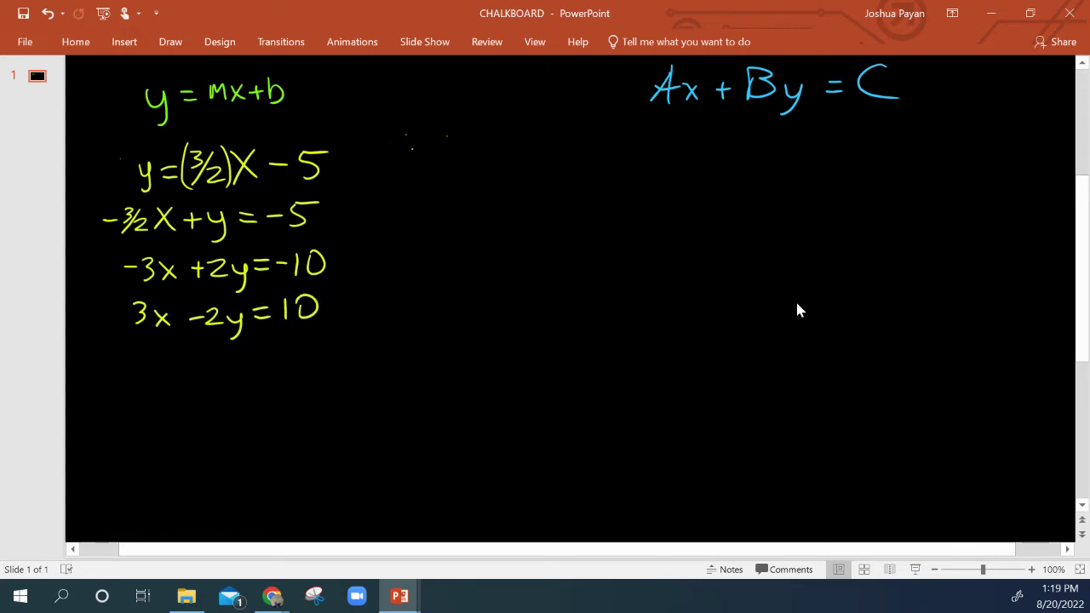
Undo the trial underlines and erase all the yellow worked lines
{"action": "left_click_drag", "start_coordinate": [133, 341], "coordinate": [330, 333]}
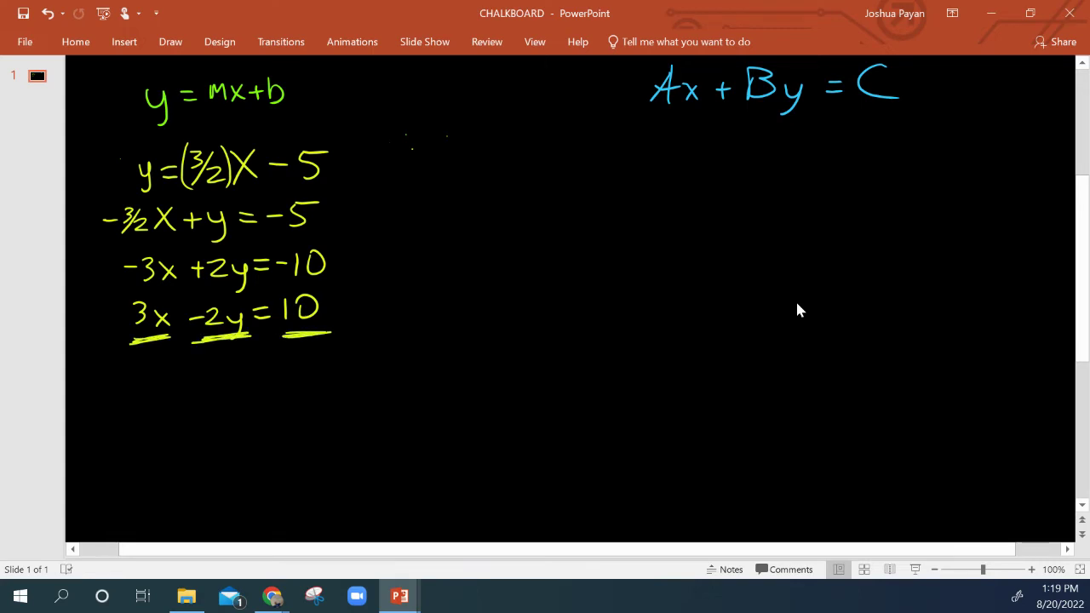
{"action": "left_click_drag", "start_coordinate": [594, 119], "coordinate": [918, 108]}
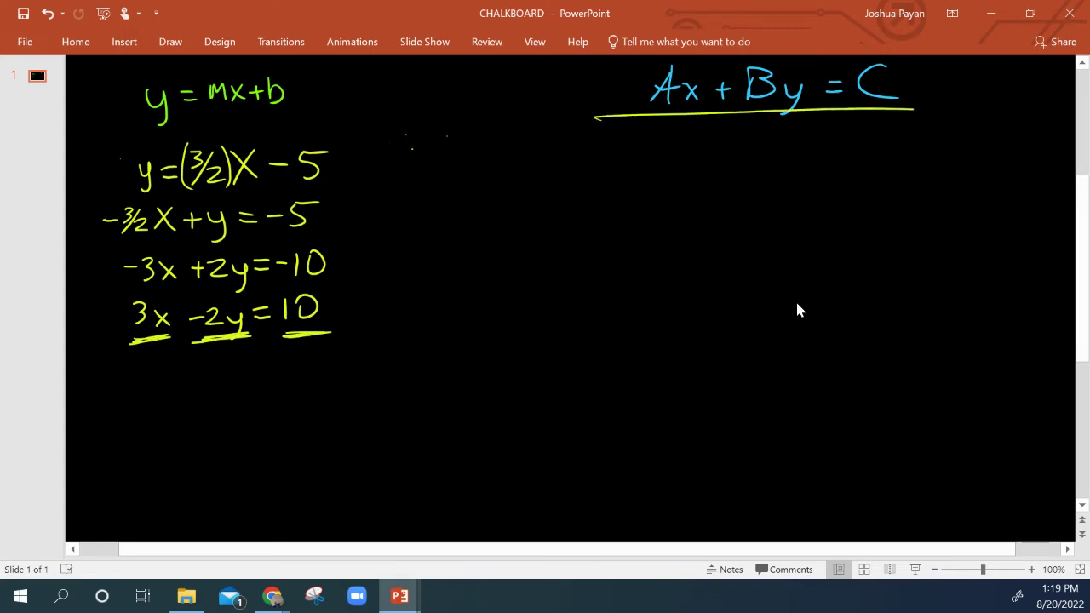
{"action": "left_click", "coordinate": [48, 15]}
{"action": "left_click", "coordinate": [48, 14]}
{"action": "left_click", "coordinate": [48, 14]}
{"action": "left_click", "coordinate": [48, 14]}
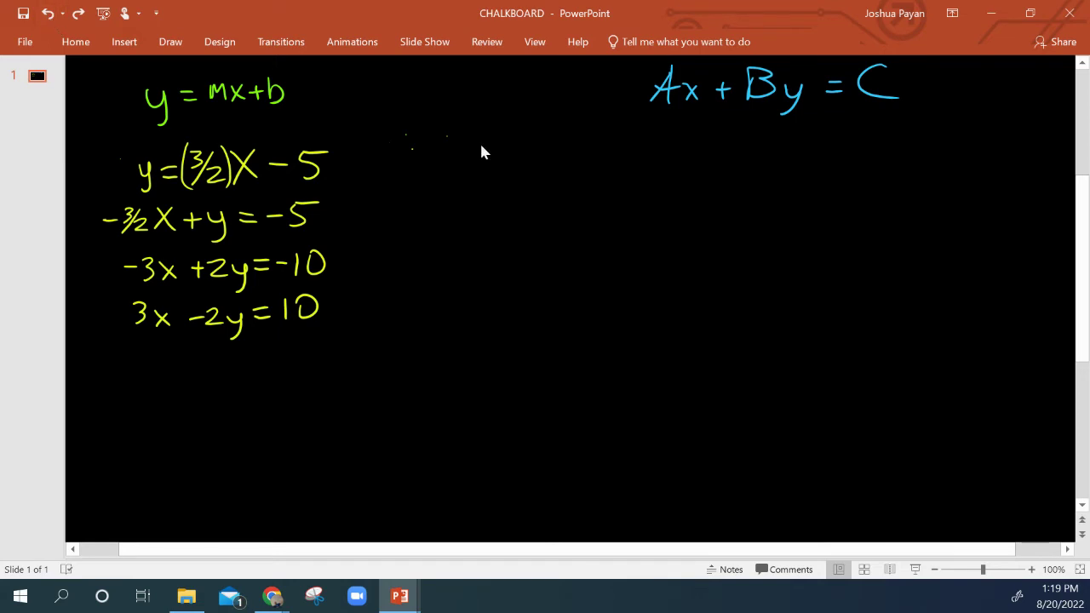
{"action": "left_click", "coordinate": [170, 41]}
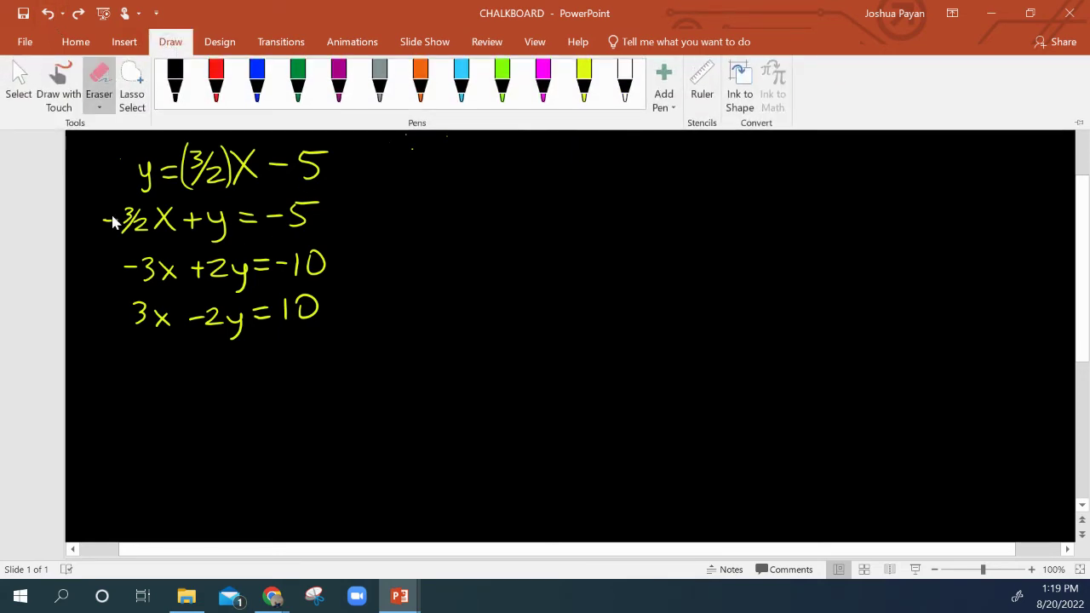
{"action": "mouse_move", "coordinate": [109, 214]}
{"action": "left_mouse_down"}
{"action": "mouse_move", "coordinate": [165, 167]}
{"action": "mouse_move", "coordinate": [267, 160]}
{"action": "mouse_move", "coordinate": [145, 280]}
{"action": "mouse_move", "coordinate": [298, 293]}
{"action": "mouse_move", "coordinate": [304, 331]}
{"action": "left_mouse_up"}
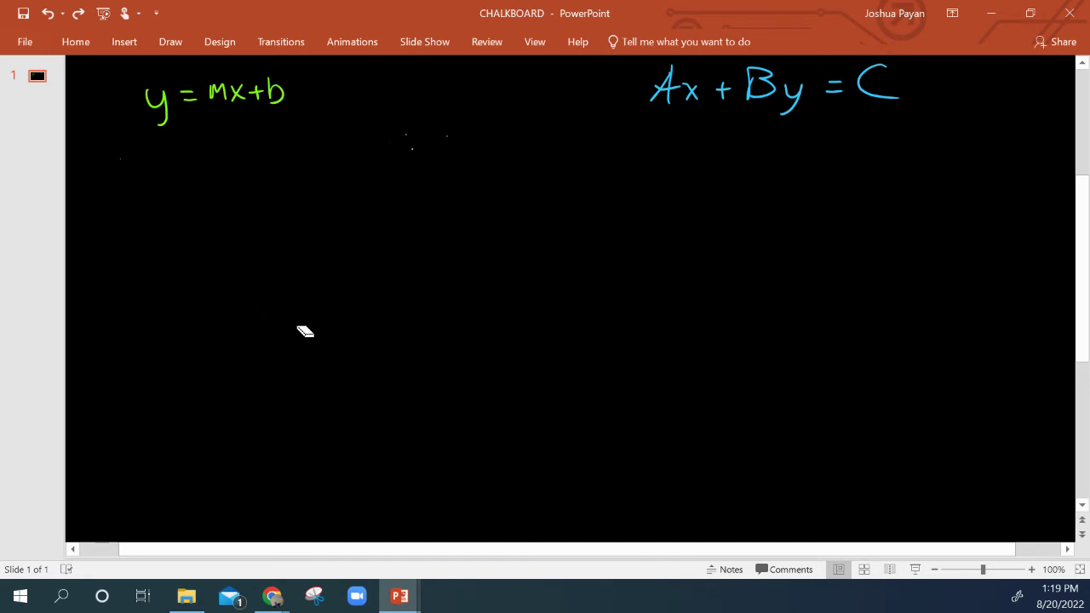
Switch to the pink pen, undoing a trial underline under Ax + By = C
{"action": "left_click", "coordinate": [170, 42]}
{"action": "left_click", "coordinate": [540, 80]}
{"action": "left_click", "coordinate": [361, 141]}
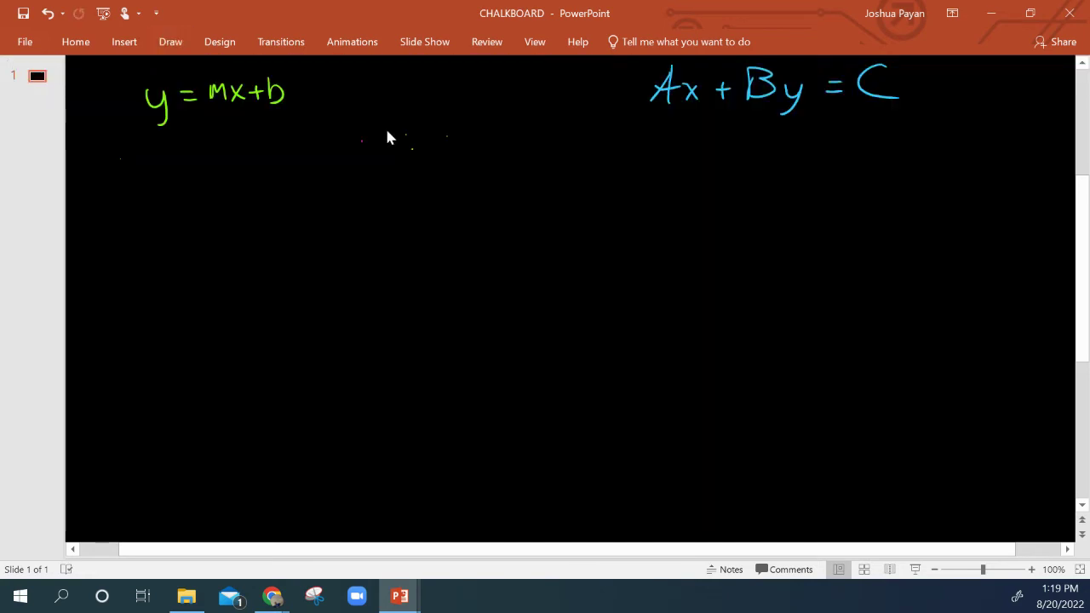
{"action": "left_click_drag", "start_coordinate": [640, 108], "coordinate": [916, 108]}
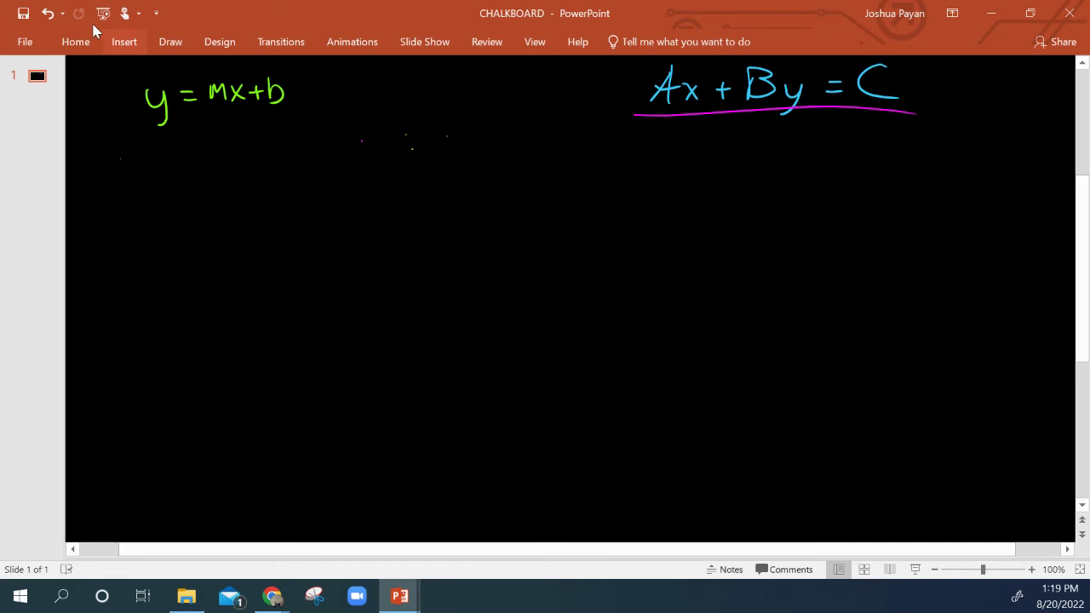
{"action": "left_click", "coordinate": [47, 14]}
Write 4x − 5y = 15 in pink beneath Ax + By = C, correcting a mistaken 6
{"action": "left_click_drag", "start_coordinate": [665, 131], "coordinate": [663, 157]}
{"action": "mouse_move", "coordinate": [678, 144]}
{"action": "left_mouse_down"}
{"action": "mouse_move", "coordinate": [694, 159]}
{"action": "mouse_move", "coordinate": [682, 160]}
{"action": "mouse_move", "coordinate": [727, 149]}
{"action": "left_mouse_up"}
{"action": "left_click", "coordinate": [715, 149]}
{"action": "mouse_move", "coordinate": [743, 136]}
{"action": "left_mouse_down"}
{"action": "mouse_move", "coordinate": [741, 157]}
{"action": "mouse_move", "coordinate": [765, 132]}
{"action": "left_mouse_up"}
{"action": "mouse_move", "coordinate": [772, 141]}
{"action": "left_mouse_down"}
{"action": "mouse_move", "coordinate": [791, 143]}
{"action": "mouse_move", "coordinate": [778, 173]}
{"action": "left_mouse_up"}
{"action": "left_click_drag", "start_coordinate": [810, 141], "coordinate": [847, 158]}
{"action": "left_click_drag", "start_coordinate": [876, 132], "coordinate": [864, 146]}
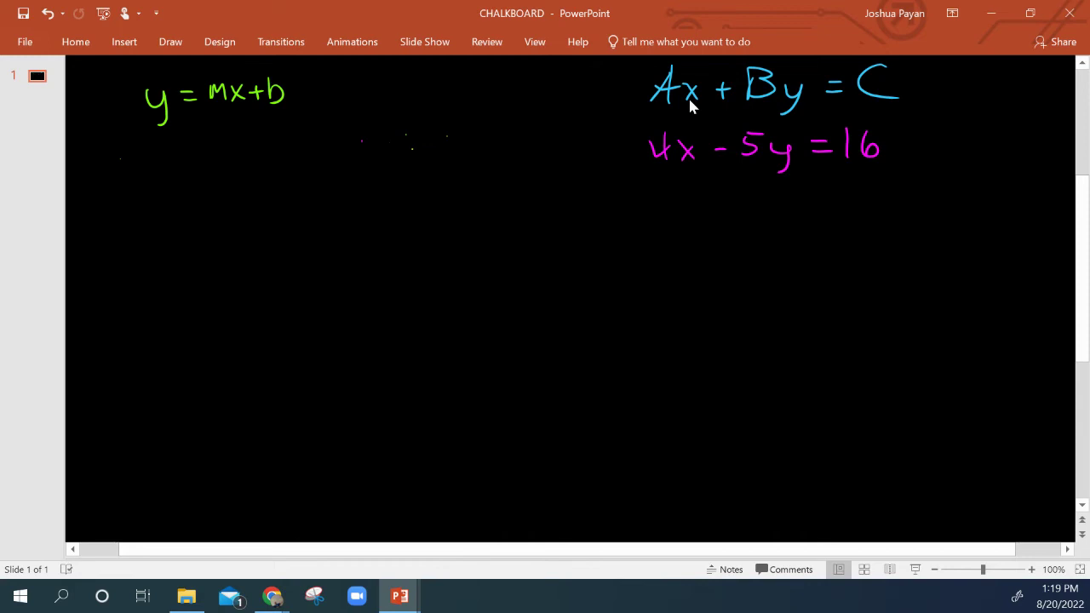
{"action": "left_click", "coordinate": [47, 13]}
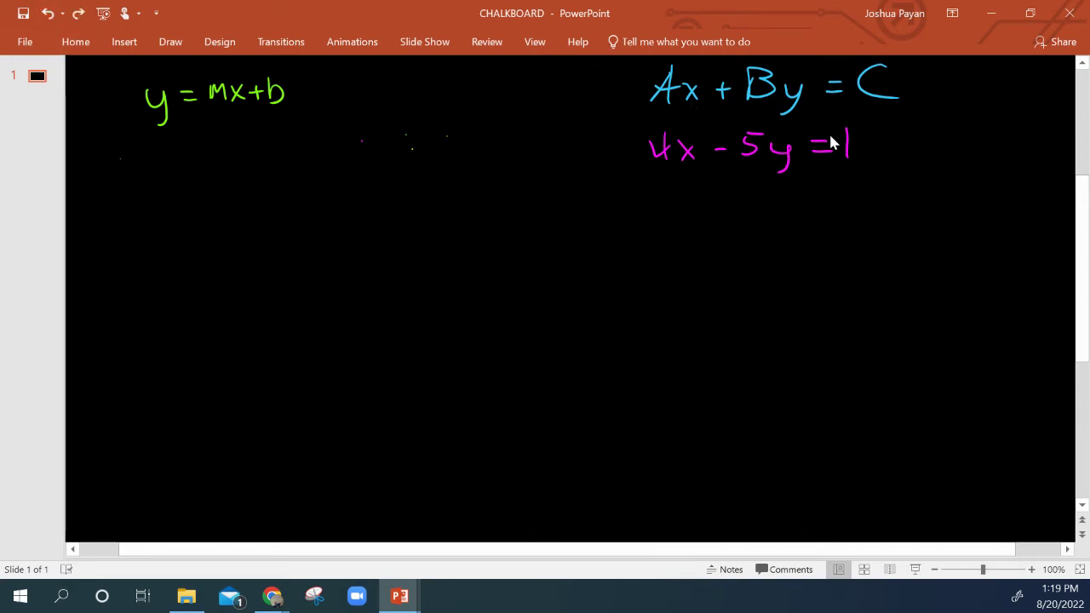
{"action": "mouse_move", "coordinate": [869, 128]}
{"action": "left_mouse_down"}
{"action": "mouse_move", "coordinate": [864, 155]}
{"action": "mouse_move", "coordinate": [892, 127]}
{"action": "left_mouse_up"}
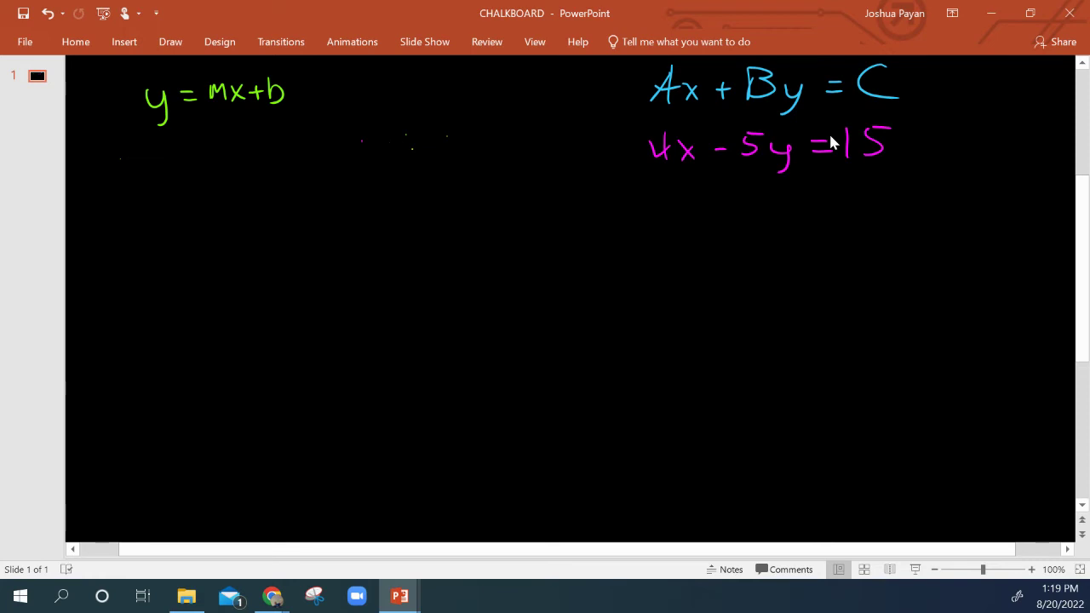
Try marks around y = mx+b and an underline under 5y, then undo them
{"action": "mouse_move", "coordinate": [281, 62]}
{"action": "left_mouse_down"}
{"action": "mouse_move", "coordinate": [97, 107]}
{"action": "mouse_move", "coordinate": [137, 72]}
{"action": "left_mouse_up"}
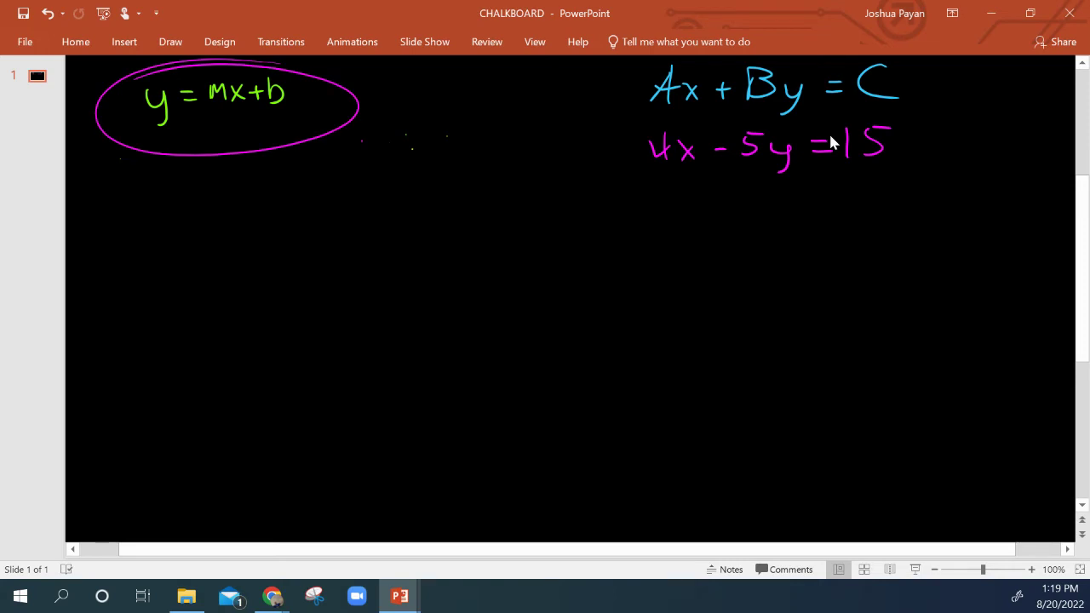
{"action": "mouse_move", "coordinate": [135, 122]}
{"action": "left_mouse_down"}
{"action": "mouse_move", "coordinate": [179, 114]}
{"action": "mouse_move", "coordinate": [137, 125]}
{"action": "left_mouse_up"}
{"action": "left_click", "coordinate": [48, 14]}
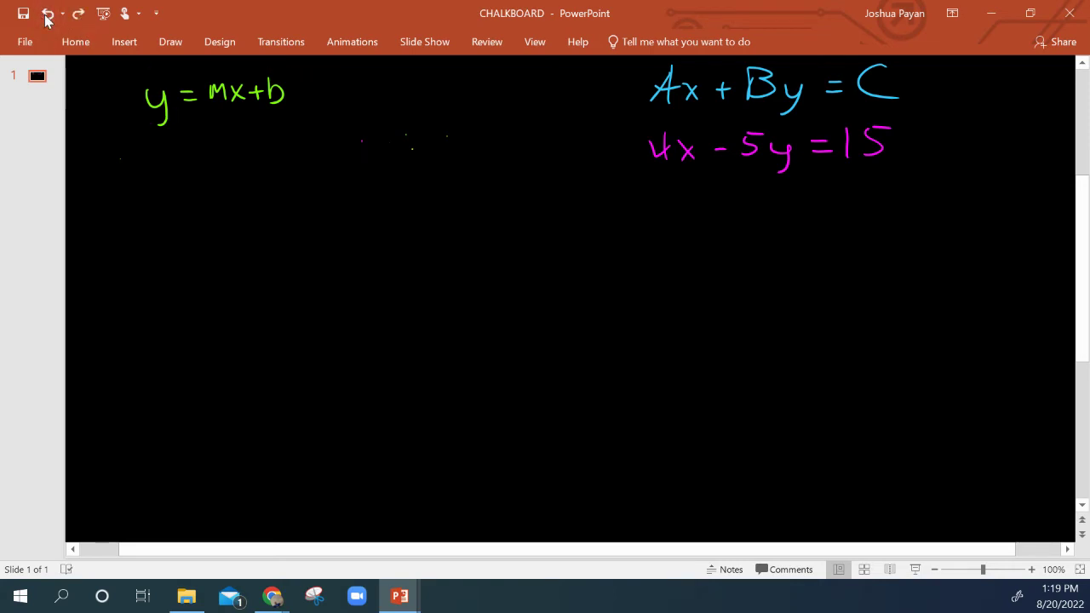
{"action": "left_click_drag", "start_coordinate": [766, 165], "coordinate": [802, 160]}
{"action": "left_click", "coordinate": [49, 14]}
Draw a leftward pink arrow, underline 4x, and write −5y = 15 − 4x below
{"action": "mouse_move", "coordinate": [634, 145]}
{"action": "left_mouse_down"}
{"action": "mouse_move", "coordinate": [361, 142]}
{"action": "mouse_move", "coordinate": [400, 155]}
{"action": "left_mouse_up"}
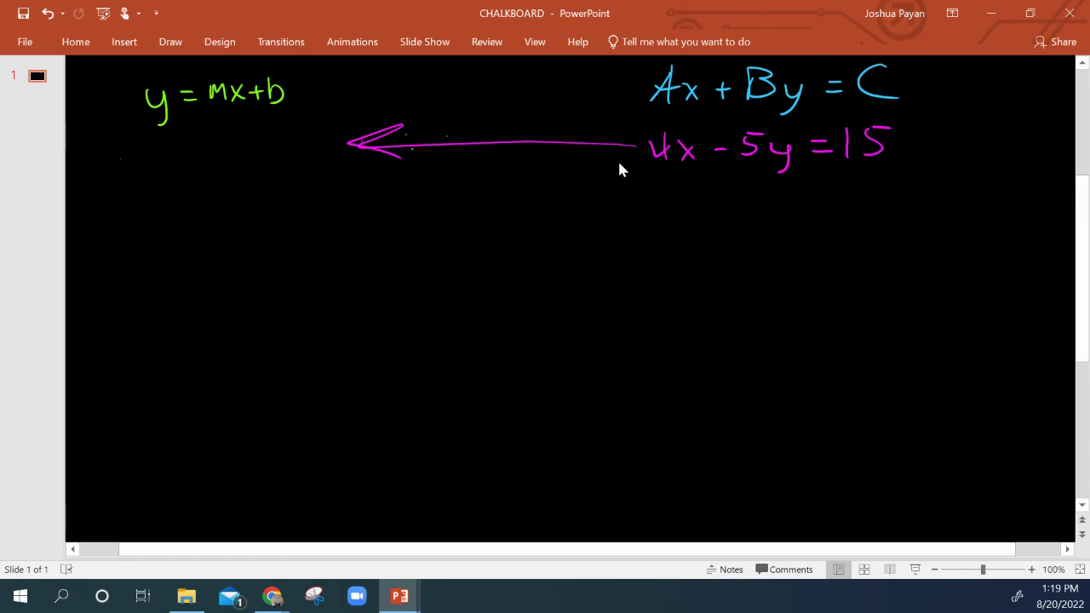
{"action": "left_click_drag", "start_coordinate": [643, 173], "coordinate": [699, 171]}
{"action": "left_click_drag", "start_coordinate": [684, 211], "coordinate": [703, 211]}
{"action": "mouse_move", "coordinate": [718, 202]}
{"action": "left_mouse_down"}
{"action": "mouse_move", "coordinate": [721, 223]}
{"action": "mouse_move", "coordinate": [734, 199]}
{"action": "left_mouse_up"}
{"action": "mouse_move", "coordinate": [737, 210]}
{"action": "left_mouse_down"}
{"action": "mouse_move", "coordinate": [746, 237]}
{"action": "mouse_move", "coordinate": [793, 203]}
{"action": "left_mouse_up"}
{"action": "left_click_drag", "start_coordinate": [775, 214], "coordinate": [804, 223]}
{"action": "mouse_move", "coordinate": [819, 203]}
{"action": "left_mouse_down"}
{"action": "mouse_move", "coordinate": [814, 224]}
{"action": "mouse_move", "coordinate": [843, 199]}
{"action": "left_mouse_up"}
{"action": "mouse_move", "coordinate": [848, 212]}
{"action": "left_mouse_down"}
{"action": "mouse_move", "coordinate": [893, 219]}
{"action": "mouse_move", "coordinate": [876, 215]}
{"action": "left_mouse_up"}
{"action": "left_click_drag", "start_coordinate": [899, 204], "coordinate": [922, 223]}
{"action": "left_click_drag", "start_coordinate": [920, 203], "coordinate": [900, 225]}
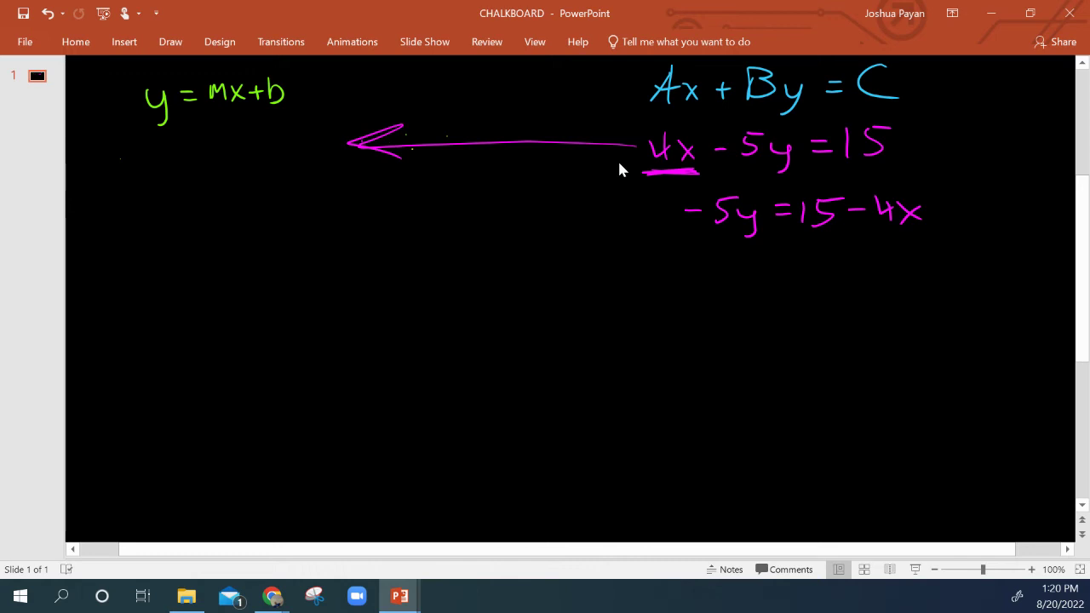
Erase 15 − 4x and rewrite the line in pink as −5y = −4x + 15
{"action": "left_click", "coordinate": [170, 42]}
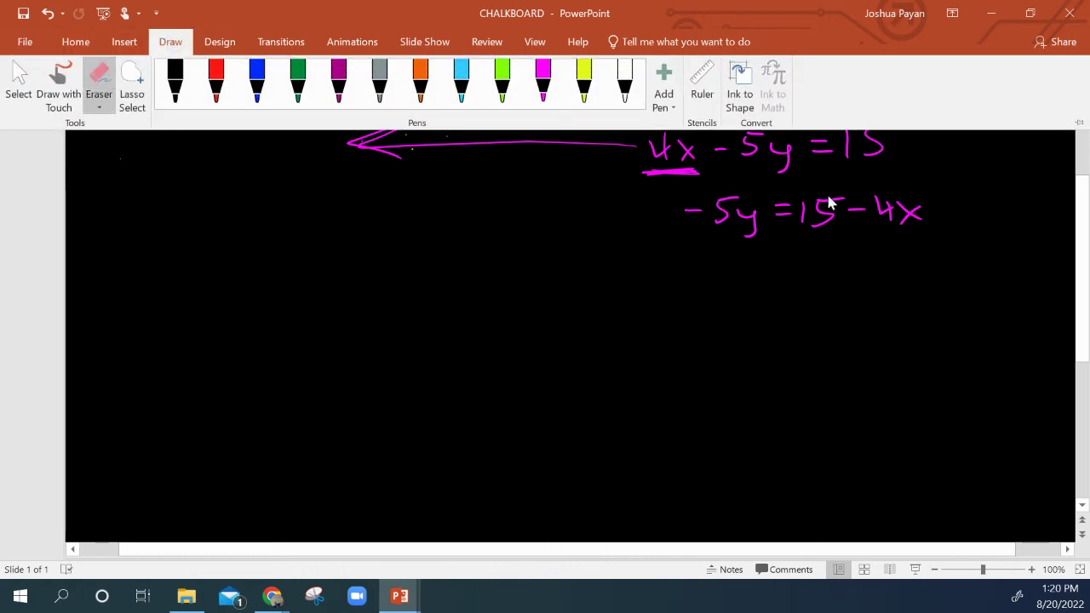
{"action": "mouse_move", "coordinate": [831, 202]}
{"action": "left_mouse_down"}
{"action": "mouse_move", "coordinate": [884, 209]}
{"action": "mouse_move", "coordinate": [896, 243]}
{"action": "left_mouse_up"}
{"action": "left_click", "coordinate": [167, 43]}
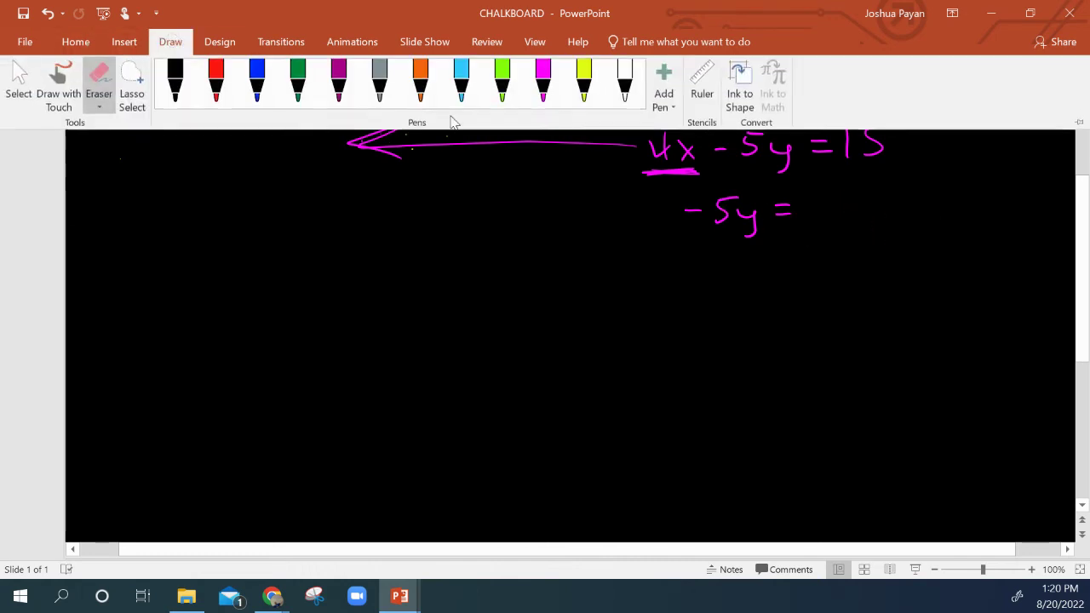
{"action": "left_click", "coordinate": [543, 81]}
{"action": "left_click_drag", "start_coordinate": [802, 207], "coordinate": [816, 207]}
{"action": "mouse_move", "coordinate": [828, 198]}
{"action": "left_mouse_down"}
{"action": "mouse_move", "coordinate": [836, 218]}
{"action": "mouse_move", "coordinate": [864, 218]}
{"action": "mouse_move", "coordinate": [845, 220]}
{"action": "left_mouse_up"}
{"action": "left_click_drag", "start_coordinate": [877, 209], "coordinate": [909, 218]}
{"action": "mouse_move", "coordinate": [925, 196]}
{"action": "left_mouse_down"}
{"action": "mouse_move", "coordinate": [923, 220]}
{"action": "mouse_move", "coordinate": [945, 192]}
{"action": "left_mouse_up"}
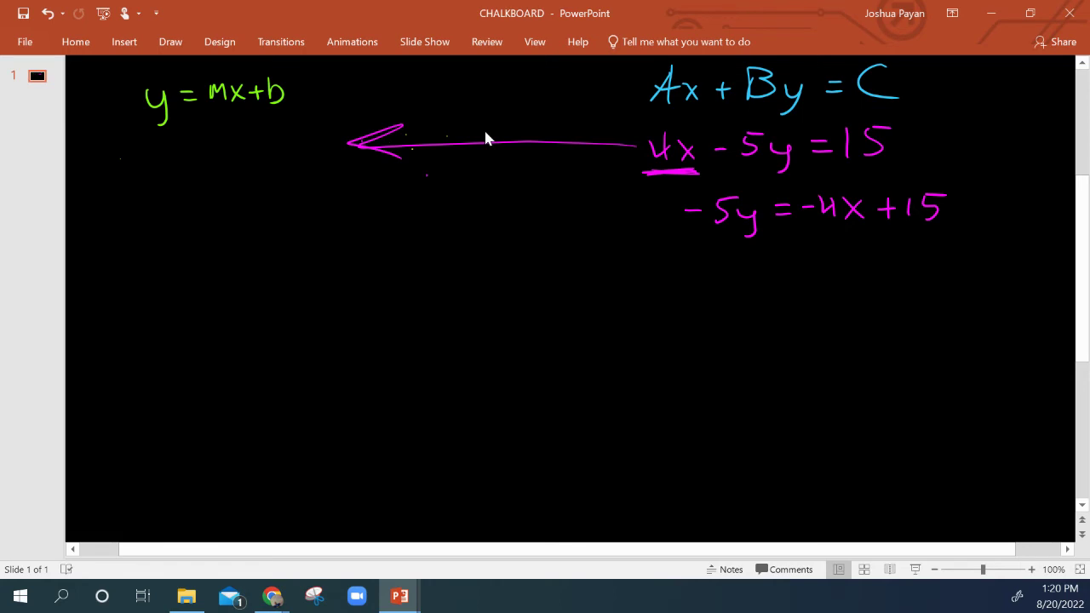
Underline mx in y = mx+b, then undo the underlines
{"action": "left_click_drag", "start_coordinate": [210, 112], "coordinate": [290, 109]}
{"action": "left_click", "coordinate": [47, 13]}
{"action": "left_click", "coordinate": [47, 13]}
Undo the stray circles drawn around the −5 coefficient and the y in y = mx+b
{"action": "left_click_drag", "start_coordinate": [733, 184], "coordinate": [726, 182]}
{"action": "left_click", "coordinate": [47, 12]}
{"action": "left_click_drag", "start_coordinate": [155, 74], "coordinate": [159, 75]}
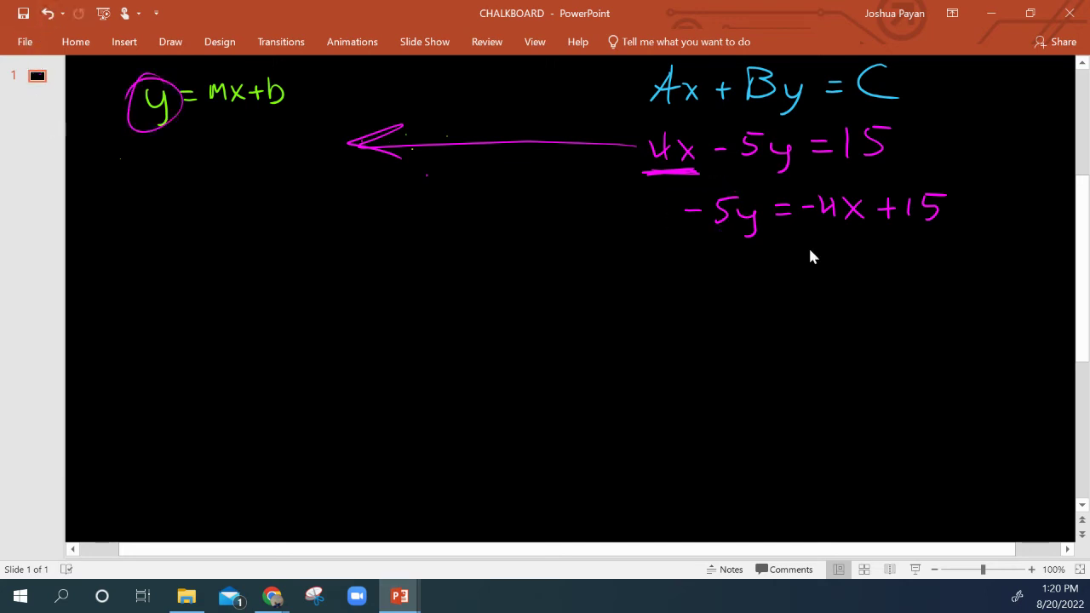
{"action": "left_click", "coordinate": [47, 12]}
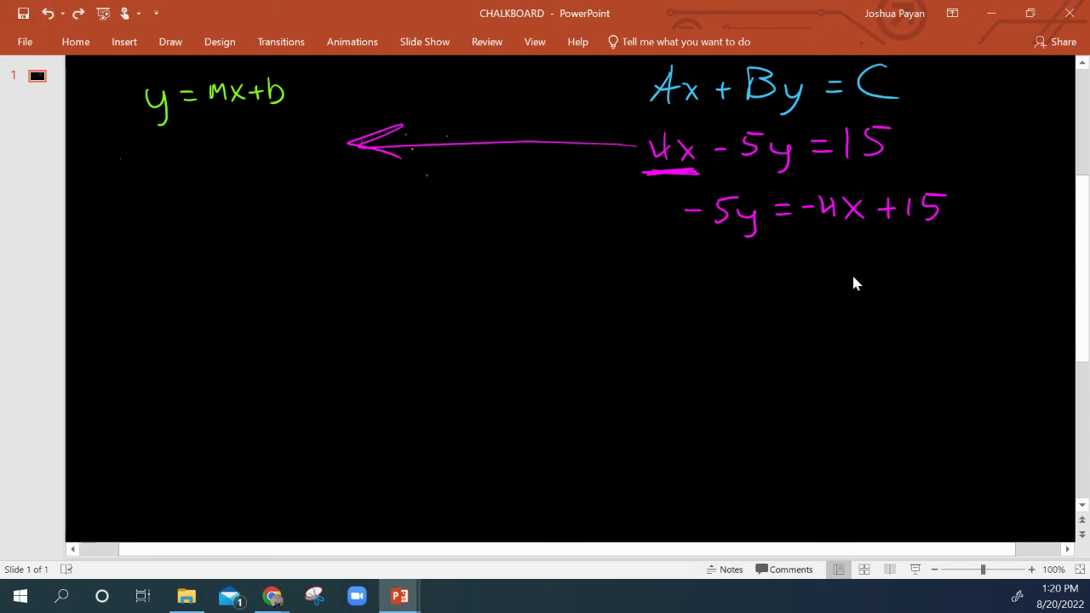
Write y = −4/−5 x − 3 in pink beneath −5y = −4x + 15, undoing a stray circle
{"action": "mouse_move", "coordinate": [724, 257]}
{"action": "left_mouse_down"}
{"action": "mouse_move", "coordinate": [741, 257]}
{"action": "mouse_move", "coordinate": [729, 289]}
{"action": "mouse_move", "coordinate": [770, 264]}
{"action": "left_mouse_up"}
{"action": "mouse_move", "coordinate": [758, 273]}
{"action": "left_mouse_down"}
{"action": "mouse_move", "coordinate": [816, 259]}
{"action": "mouse_move", "coordinate": [806, 261]}
{"action": "left_mouse_up"}
{"action": "mouse_move", "coordinate": [788, 269]}
{"action": "left_mouse_down"}
{"action": "mouse_move", "coordinate": [818, 269]}
{"action": "mouse_move", "coordinate": [797, 279]}
{"action": "mouse_move", "coordinate": [807, 279]}
{"action": "left_mouse_up"}
{"action": "mouse_move", "coordinate": [818, 274]}
{"action": "left_mouse_down"}
{"action": "mouse_move", "coordinate": [810, 288]}
{"action": "mouse_move", "coordinate": [838, 277]}
{"action": "left_mouse_up"}
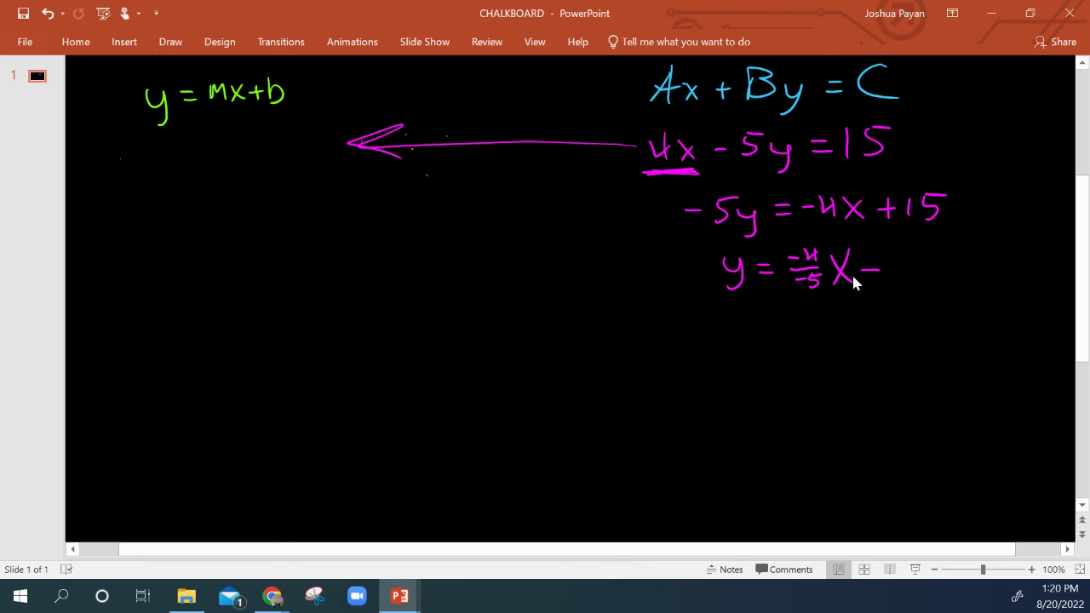
{"action": "mouse_move", "coordinate": [889, 252]}
{"action": "left_mouse_down"}
{"action": "mouse_move", "coordinate": [903, 265]}
{"action": "mouse_move", "coordinate": [890, 280]}
{"action": "left_mouse_up"}
{"action": "mouse_move", "coordinate": [804, 232]}
{"action": "left_mouse_down"}
{"action": "mouse_move", "coordinate": [782, 281]}
{"action": "mouse_move", "coordinate": [817, 235]}
{"action": "left_mouse_up"}
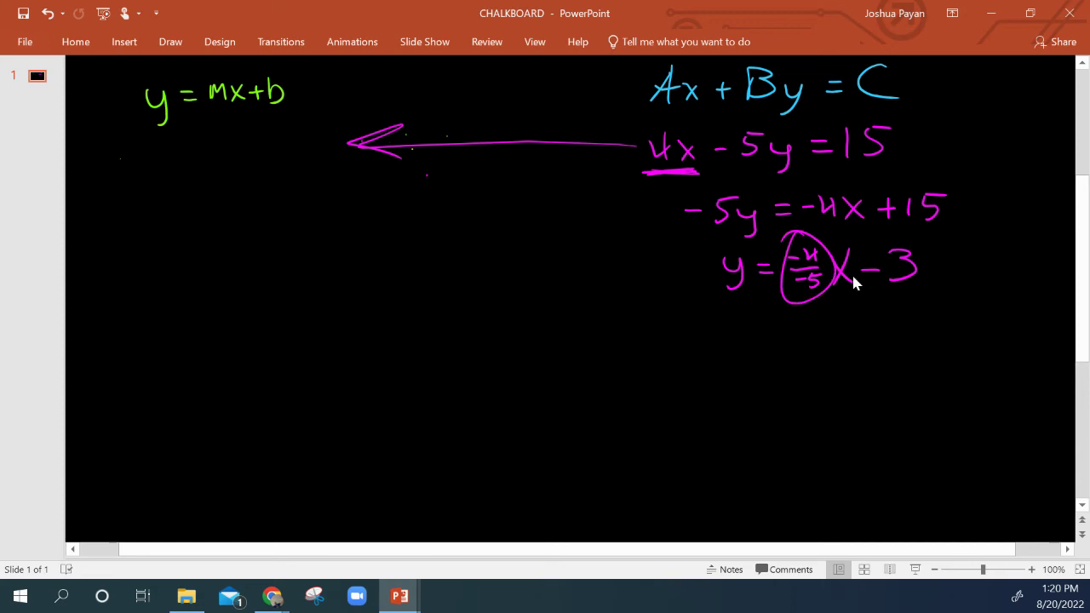
{"action": "left_click", "coordinate": [47, 13]}
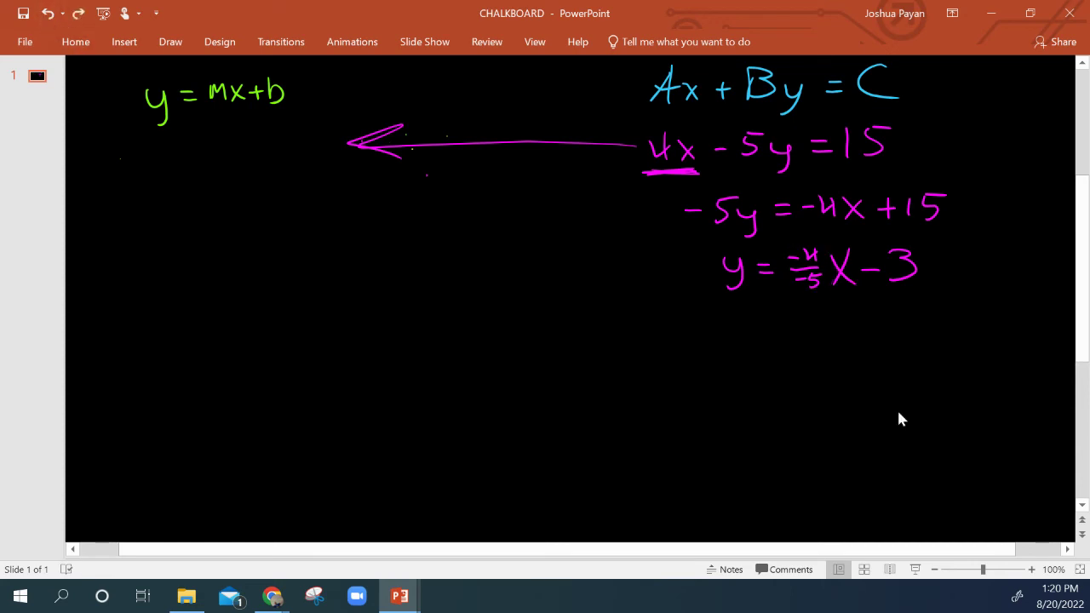
{"action": "left_click", "coordinate": [174, 43]}
Erase the −4/−5 fraction and x, then rewrite it in pink as −4x/−5
{"action": "left_click", "coordinate": [98, 85]}
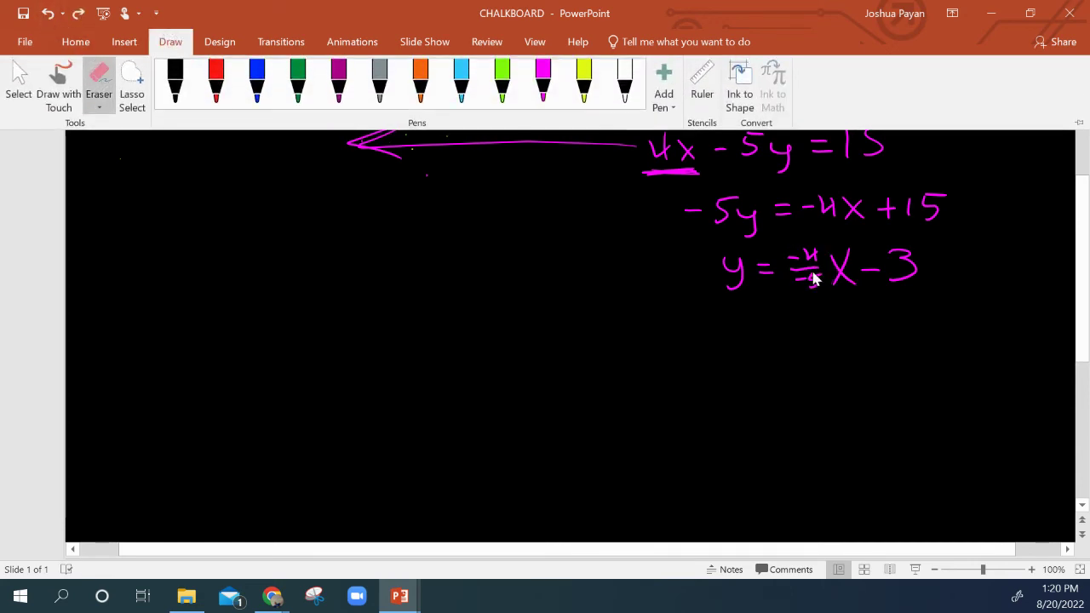
{"action": "mouse_move", "coordinate": [814, 279]}
{"action": "left_mouse_down"}
{"action": "mouse_move", "coordinate": [793, 273]}
{"action": "mouse_move", "coordinate": [849, 275]}
{"action": "left_mouse_up"}
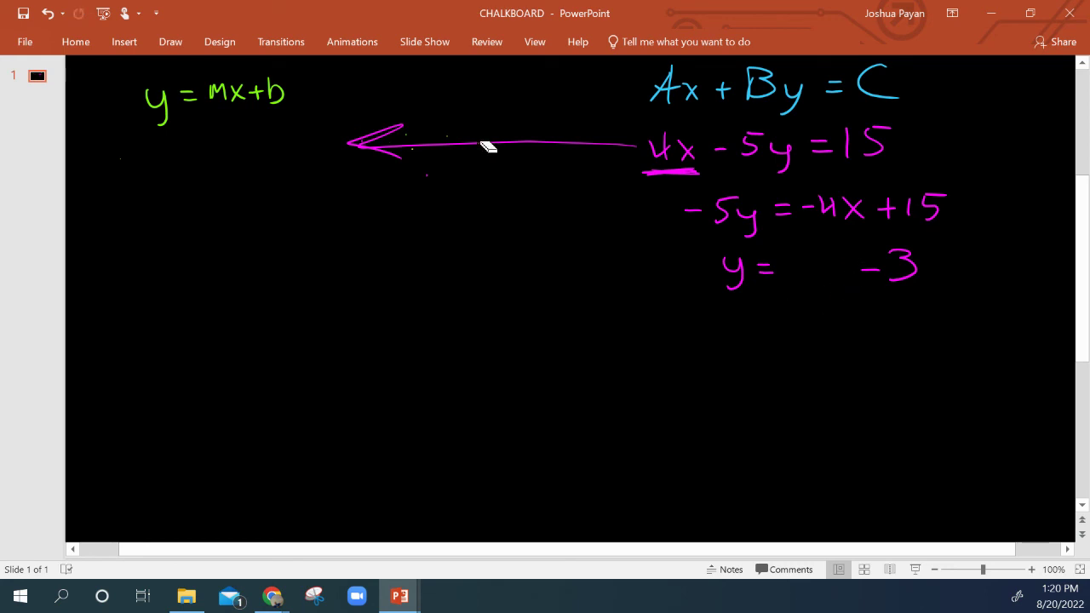
{"action": "left_click", "coordinate": [173, 40]}
{"action": "left_click", "coordinate": [459, 133]}
{"action": "left_click_drag", "start_coordinate": [787, 255], "coordinate": [819, 256]}
{"action": "mouse_move", "coordinate": [816, 243]}
{"action": "left_mouse_down"}
{"action": "mouse_move", "coordinate": [816, 262]}
{"action": "mouse_move", "coordinate": [840, 264]}
{"action": "left_mouse_up"}
{"action": "mouse_move", "coordinate": [840, 246]}
{"action": "left_mouse_down"}
{"action": "mouse_move", "coordinate": [825, 265]}
{"action": "mouse_move", "coordinate": [841, 271]}
{"action": "mouse_move", "coordinate": [810, 284]}
{"action": "left_mouse_up"}
{"action": "left_click_drag", "start_coordinate": [819, 275], "coordinate": [820, 296]}
{"action": "left_click_drag", "start_coordinate": [820, 276], "coordinate": [836, 275]}
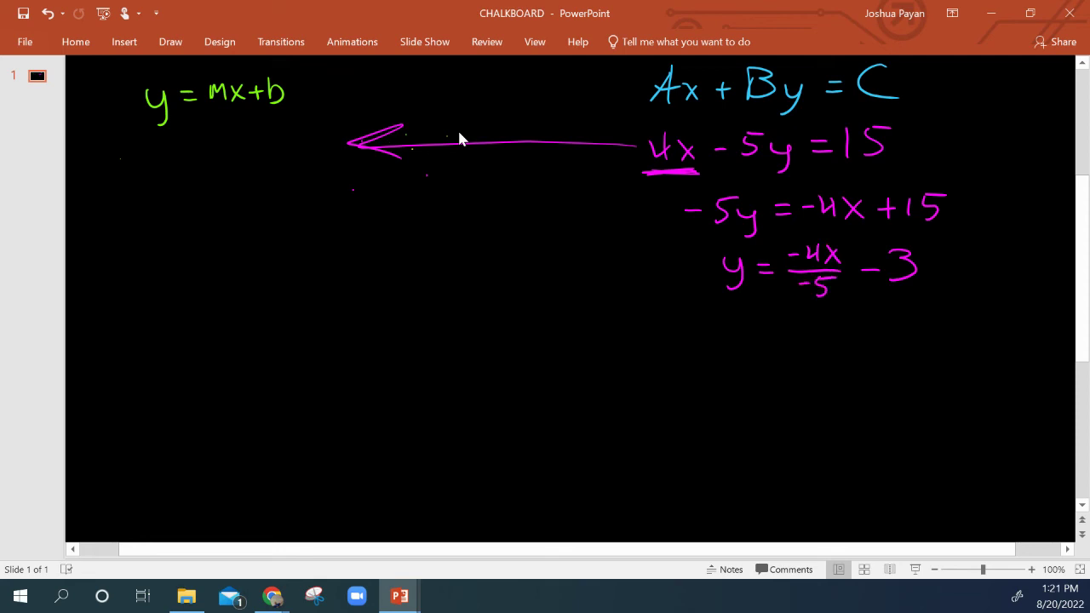
Undo a stray oval and write y = 4x/5 − 3 on the next line
{"action": "left_click_drag", "start_coordinate": [786, 230], "coordinate": [778, 220]}
{"action": "left_click", "coordinate": [47, 13]}
{"action": "left_click_drag", "start_coordinate": [731, 322], "coordinate": [739, 335]}
{"action": "mouse_move", "coordinate": [749, 321]}
{"action": "left_mouse_down"}
{"action": "mouse_move", "coordinate": [738, 356]}
{"action": "mouse_move", "coordinate": [770, 330]}
{"action": "left_mouse_up"}
{"action": "left_click_drag", "start_coordinate": [758, 339], "coordinate": [795, 332]}
{"action": "mouse_move", "coordinate": [794, 317]}
{"action": "left_mouse_down"}
{"action": "mouse_move", "coordinate": [794, 337]}
{"action": "mouse_move", "coordinate": [817, 332]}
{"action": "left_mouse_up"}
{"action": "mouse_move", "coordinate": [817, 316]}
{"action": "left_mouse_down"}
{"action": "mouse_move", "coordinate": [804, 332]}
{"action": "mouse_move", "coordinate": [819, 338]}
{"action": "left_mouse_up"}
{"action": "mouse_move", "coordinate": [802, 344]}
{"action": "left_mouse_down"}
{"action": "mouse_move", "coordinate": [799, 361]}
{"action": "mouse_move", "coordinate": [814, 342]}
{"action": "mouse_move", "coordinate": [850, 335]}
{"action": "left_mouse_up"}
{"action": "left_click", "coordinate": [835, 336]}
{"action": "mouse_move", "coordinate": [866, 324]}
{"action": "left_mouse_down"}
{"action": "mouse_move", "coordinate": [877, 337]}
{"action": "mouse_move", "coordinate": [867, 348]}
{"action": "left_mouse_up"}
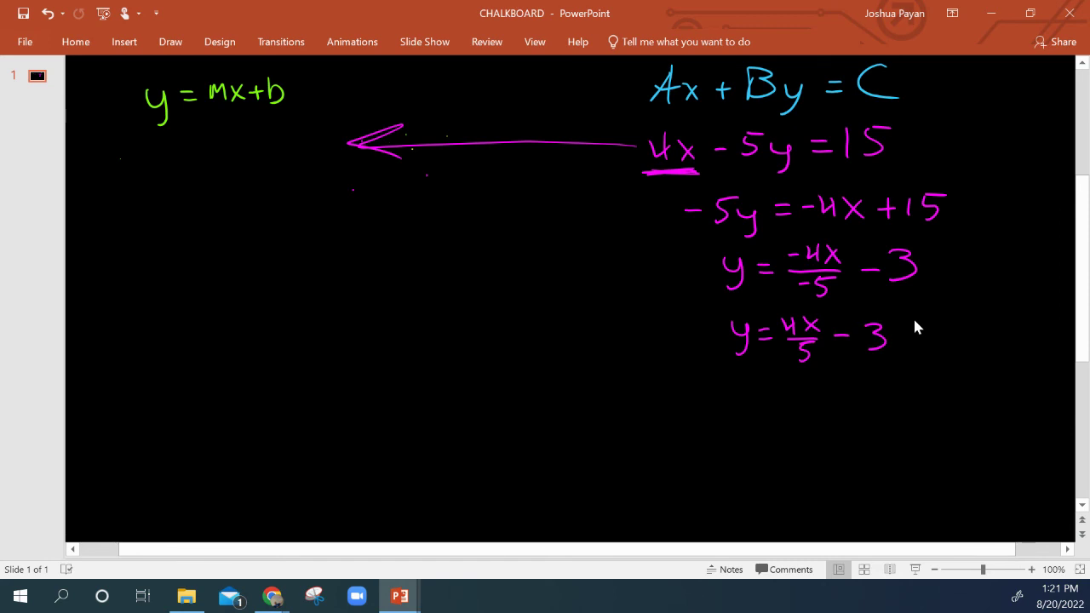
Undo a stray circle around mx and write m? beside the equations
{"action": "left_click_drag", "start_coordinate": [223, 65], "coordinate": [209, 71]}
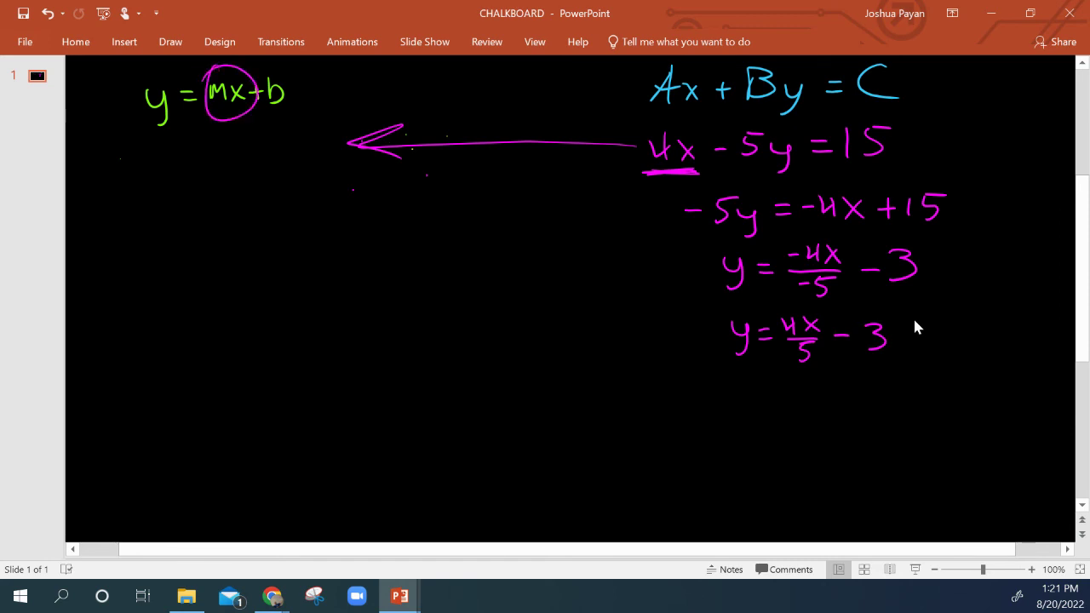
{"action": "left_click", "coordinate": [47, 13]}
{"action": "mouse_move", "coordinate": [936, 315]}
{"action": "left_mouse_down"}
{"action": "mouse_move", "coordinate": [961, 294]}
{"action": "mouse_move", "coordinate": [966, 314]}
{"action": "left_mouse_up"}
{"action": "left_click_drag", "start_coordinate": [980, 256], "coordinate": [988, 313]}
{"action": "left_click", "coordinate": [990, 331]}
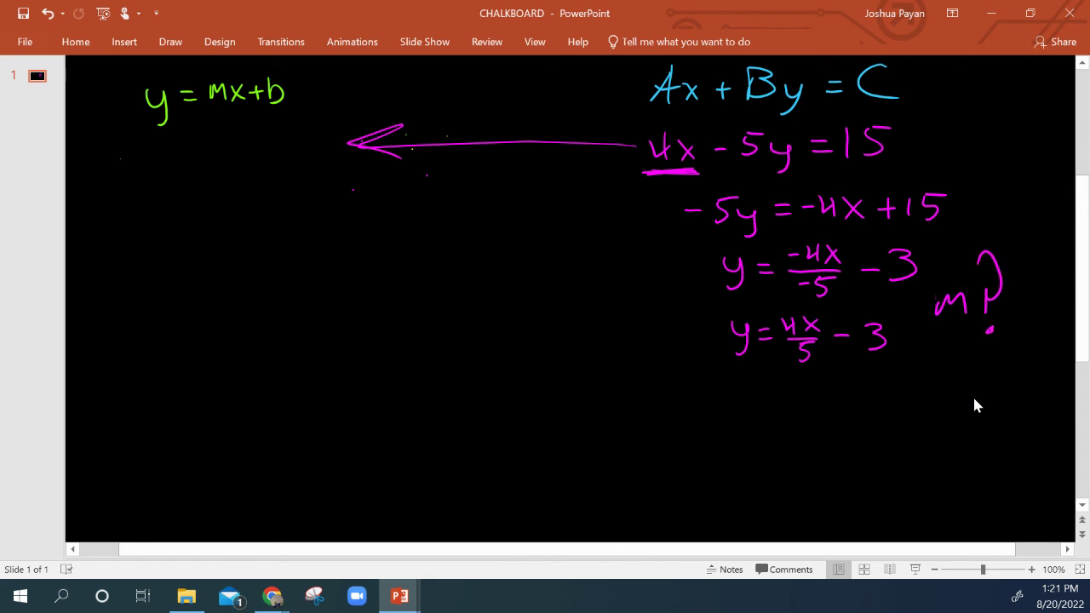
Box the 4x/5 fraction and draw an arrow to 4/5 · x/1
{"action": "left_click_drag", "start_coordinate": [772, 299], "coordinate": [816, 322]}
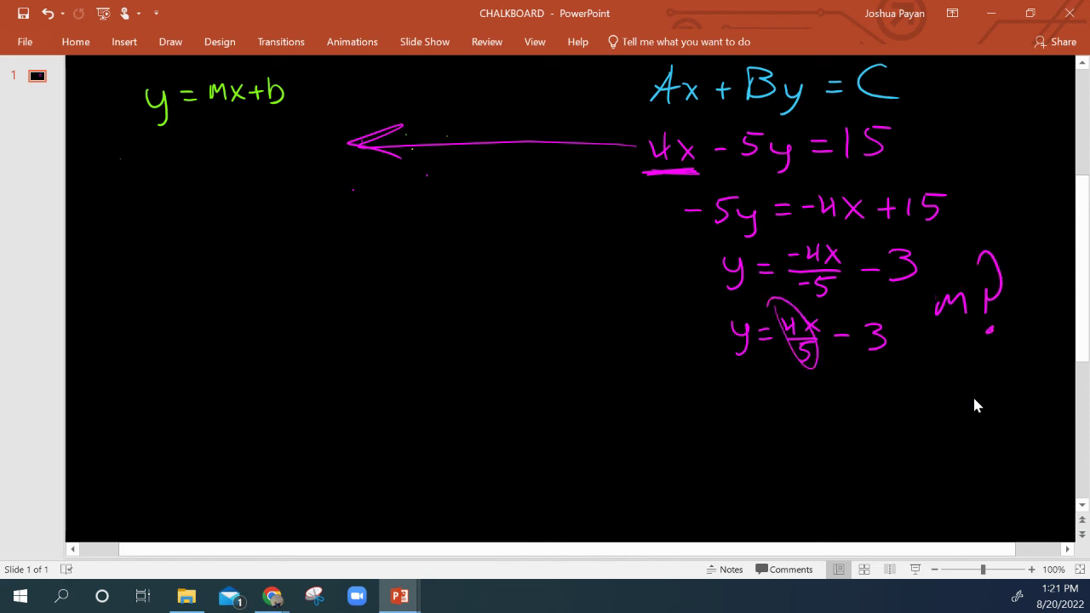
{"action": "left_click", "coordinate": [47, 13]}
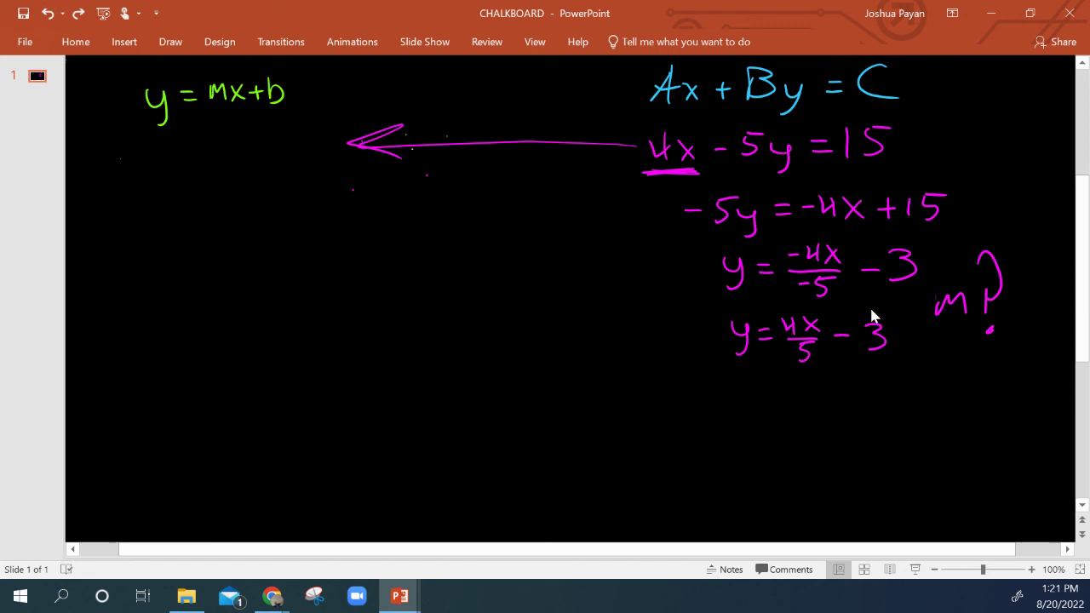
{"action": "mouse_move", "coordinate": [777, 305]}
{"action": "left_mouse_down"}
{"action": "mouse_move", "coordinate": [778, 360]}
{"action": "mouse_move", "coordinate": [831, 322]}
{"action": "mouse_move", "coordinate": [519, 260]}
{"action": "left_mouse_up"}
{"action": "left_click_drag", "start_coordinate": [558, 249], "coordinate": [558, 278]}
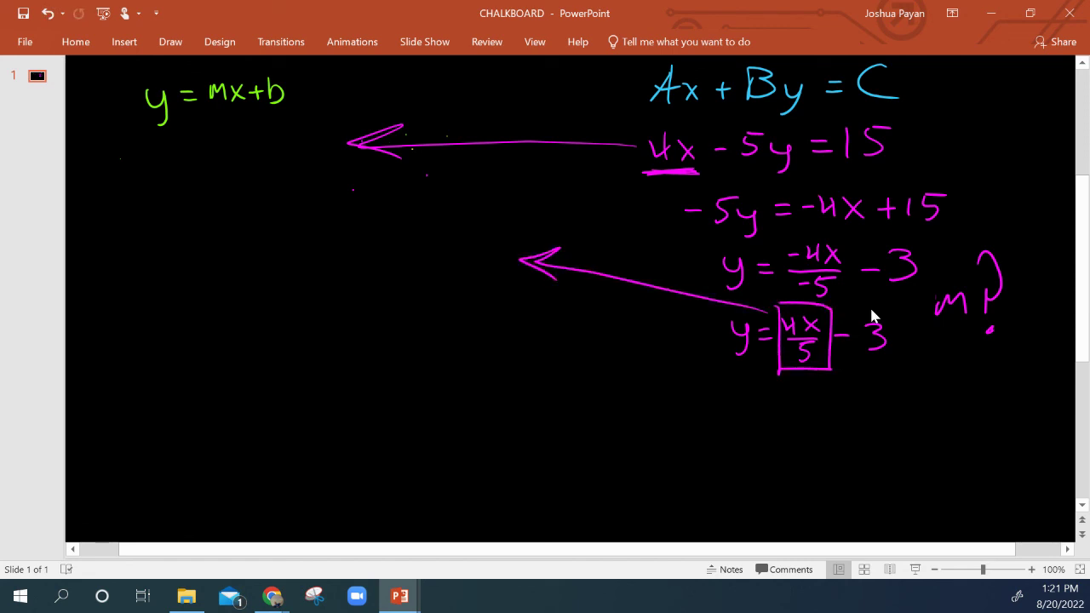
{"action": "mouse_move", "coordinate": [372, 218]}
{"action": "left_mouse_down"}
{"action": "mouse_move", "coordinate": [371, 249]}
{"action": "mouse_move", "coordinate": [375, 240]}
{"action": "left_mouse_up"}
{"action": "mouse_move", "coordinate": [351, 258]}
{"action": "left_mouse_down"}
{"action": "mouse_move", "coordinate": [380, 258]}
{"action": "mouse_move", "coordinate": [363, 289]}
{"action": "mouse_move", "coordinate": [380, 264]}
{"action": "left_mouse_up"}
{"action": "mouse_move", "coordinate": [395, 259]}
{"action": "left_mouse_down"}
{"action": "mouse_move", "coordinate": [447, 249]}
{"action": "mouse_move", "coordinate": [428, 248]}
{"action": "left_mouse_up"}
{"action": "mouse_move", "coordinate": [424, 259]}
{"action": "left_mouse_down"}
{"action": "mouse_move", "coordinate": [452, 260]}
{"action": "mouse_move", "coordinate": [439, 291]}
{"action": "left_mouse_up"}
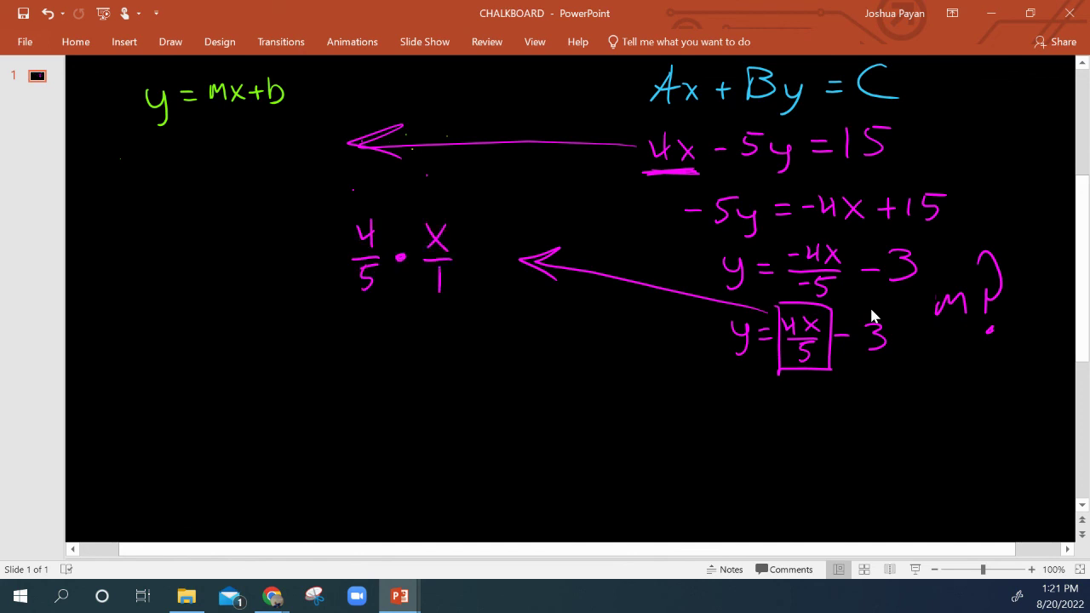
Write y = (4/5)x − 3 below the boxed line
{"action": "left_click_drag", "start_coordinate": [734, 397], "coordinate": [745, 415]}
{"action": "mouse_move", "coordinate": [753, 397]}
{"action": "left_mouse_down"}
{"action": "mouse_move", "coordinate": [740, 440]}
{"action": "mouse_move", "coordinate": [779, 407]}
{"action": "left_mouse_up"}
{"action": "mouse_move", "coordinate": [763, 419]}
{"action": "left_mouse_down"}
{"action": "mouse_move", "coordinate": [806, 417]}
{"action": "mouse_move", "coordinate": [797, 412]}
{"action": "left_mouse_up"}
{"action": "mouse_move", "coordinate": [818, 397]}
{"action": "left_mouse_down"}
{"action": "mouse_move", "coordinate": [805, 428]}
{"action": "mouse_move", "coordinate": [815, 429]}
{"action": "left_mouse_up"}
{"action": "mouse_move", "coordinate": [818, 411]}
{"action": "left_mouse_down"}
{"action": "mouse_move", "coordinate": [831, 410]}
{"action": "mouse_move", "coordinate": [840, 436]}
{"action": "left_mouse_up"}
{"action": "left_click_drag", "start_coordinate": [795, 387], "coordinate": [785, 440]}
{"action": "left_click_drag", "start_coordinate": [854, 407], "coordinate": [872, 432]}
{"action": "mouse_move", "coordinate": [872, 407]}
{"action": "left_mouse_down"}
{"action": "mouse_move", "coordinate": [855, 433]}
{"action": "mouse_move", "coordinate": [903, 420]}
{"action": "left_mouse_up"}
{"action": "mouse_move", "coordinate": [908, 409]}
{"action": "left_mouse_down"}
{"action": "mouse_move", "coordinate": [918, 421]}
{"action": "mouse_move", "coordinate": [908, 436]}
{"action": "left_mouse_up"}
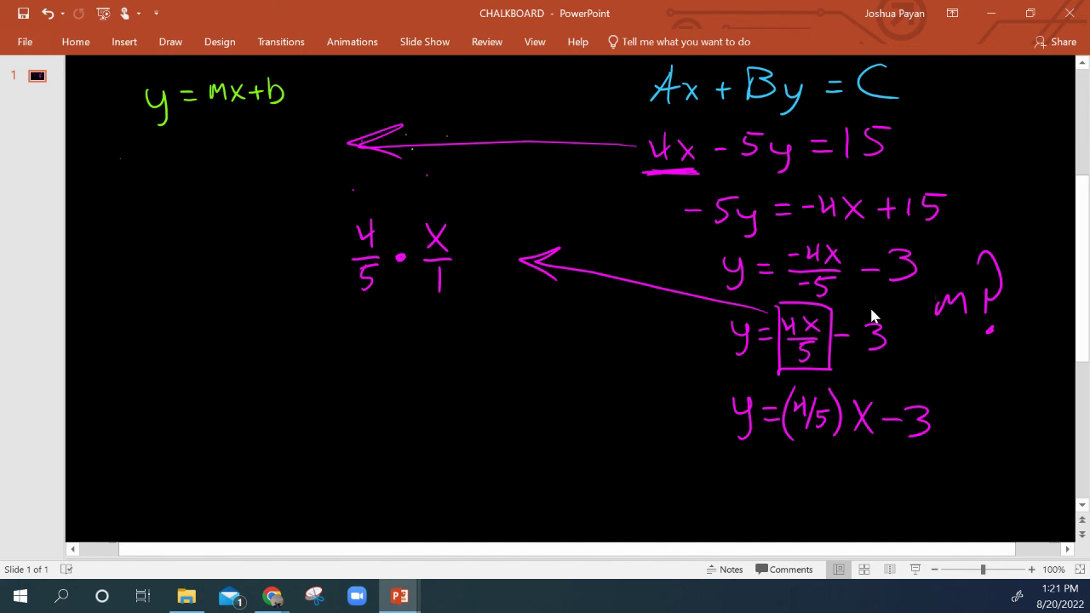
Write y = mx + b underneath and circle the answer y = (4/5)x − 3
{"action": "left_click_drag", "start_coordinate": [750, 461], "coordinate": [756, 476]}
{"action": "left_click_drag", "start_coordinate": [768, 462], "coordinate": [753, 492]}
{"action": "left_click_drag", "start_coordinate": [777, 465], "coordinate": [799, 465]}
{"action": "mouse_move", "coordinate": [780, 475]}
{"action": "left_mouse_down"}
{"action": "mouse_move", "coordinate": [822, 467]}
{"action": "mouse_move", "coordinate": [833, 477]}
{"action": "left_mouse_up"}
{"action": "mouse_move", "coordinate": [846, 465]}
{"action": "left_mouse_down"}
{"action": "mouse_move", "coordinate": [862, 479]}
{"action": "mouse_move", "coordinate": [848, 479]}
{"action": "left_mouse_up"}
{"action": "mouse_move", "coordinate": [879, 471]}
{"action": "left_mouse_down"}
{"action": "mouse_move", "coordinate": [898, 471]}
{"action": "mouse_move", "coordinate": [889, 484]}
{"action": "left_mouse_up"}
{"action": "left_click_drag", "start_coordinate": [912, 452], "coordinate": [909, 486]}
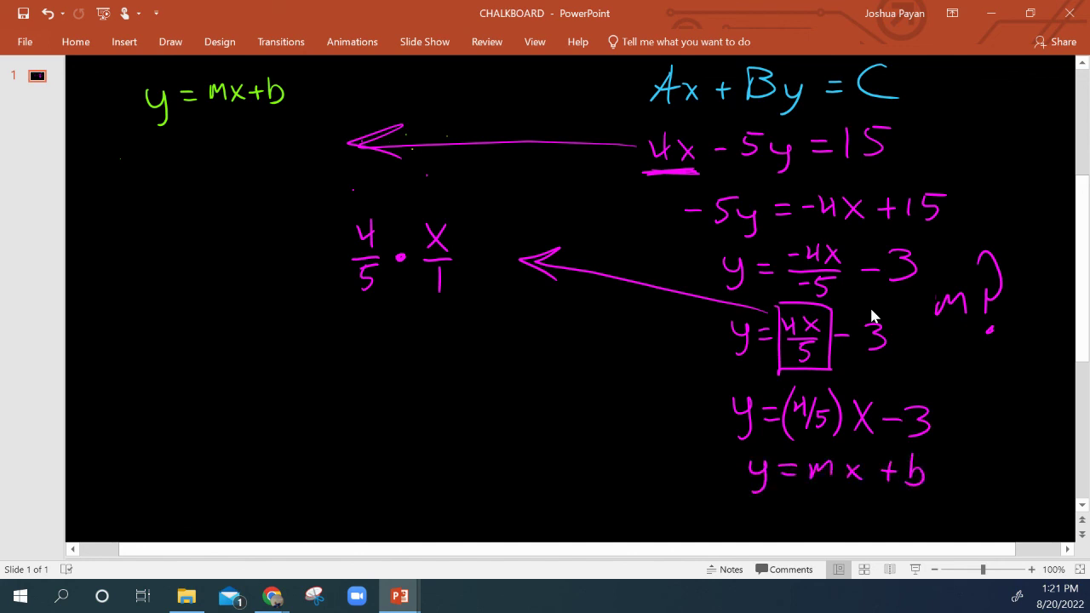
{"action": "mouse_move", "coordinate": [975, 391]}
{"action": "left_mouse_down"}
{"action": "mouse_move", "coordinate": [937, 450]}
{"action": "mouse_move", "coordinate": [717, 380]}
{"action": "left_mouse_up"}
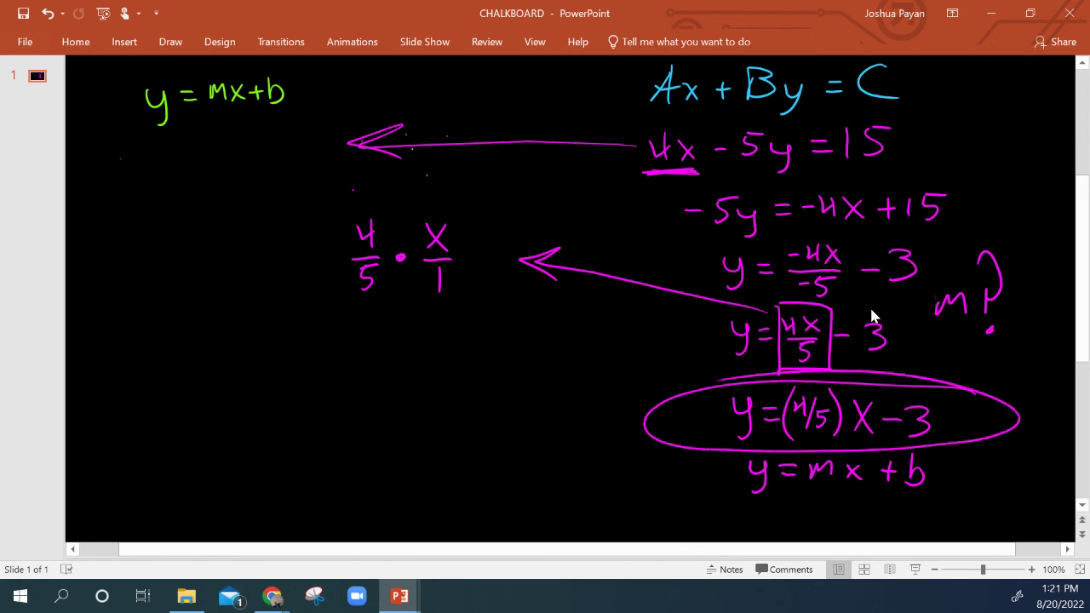